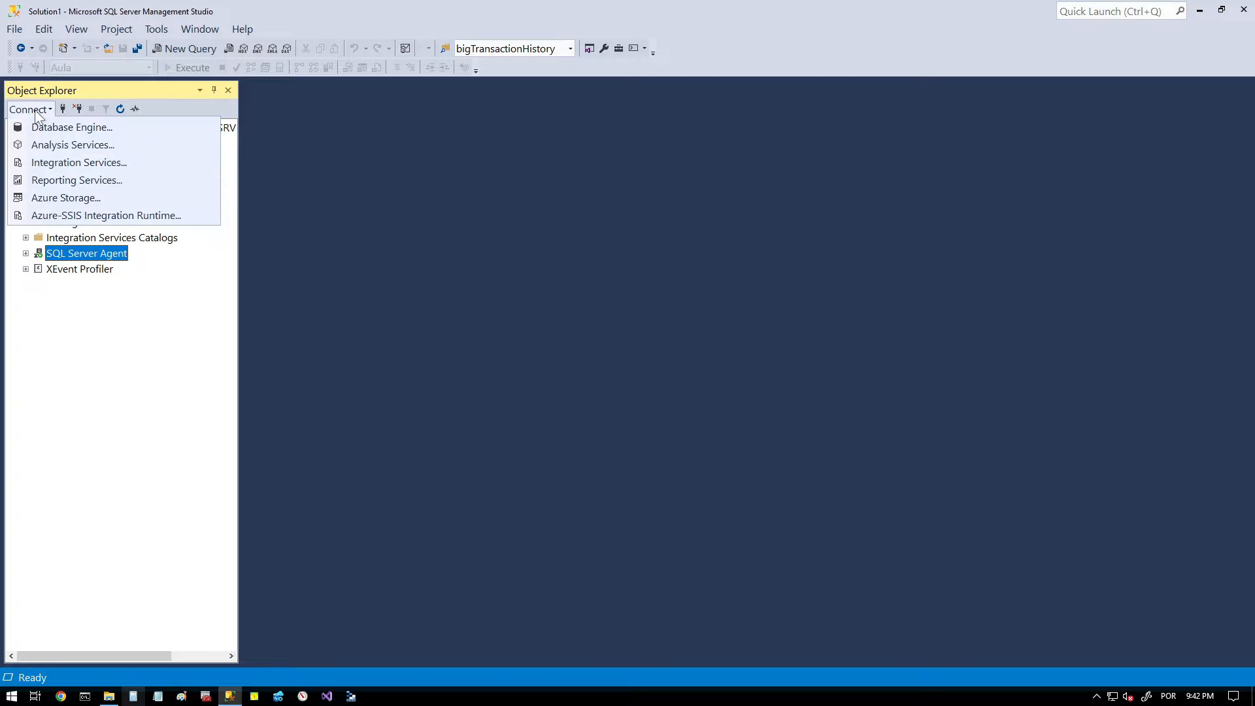
# - Connect to the SRVSQL2022 database engine with SQL Server Authentication, using the saved login and remembered password
pyautogui.click(53, 128)
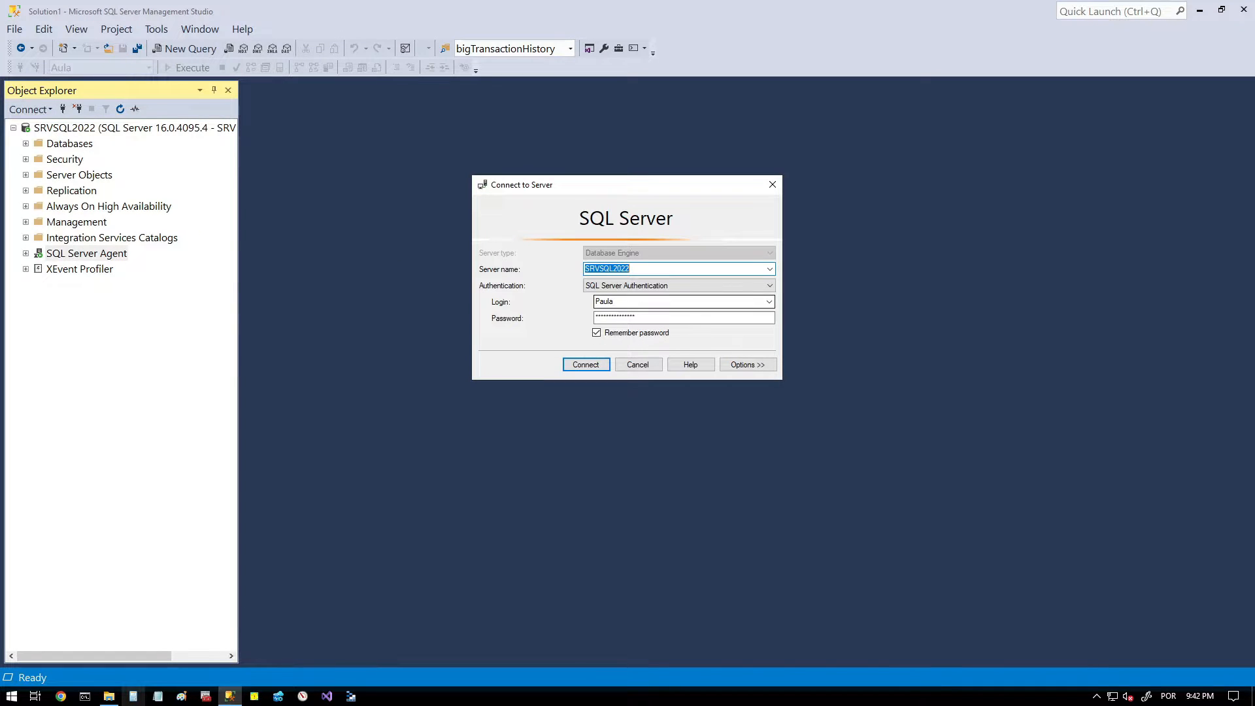
pyautogui.press('Tab')
pyautogui.press('Tab')
pyautogui.click(588, 365)
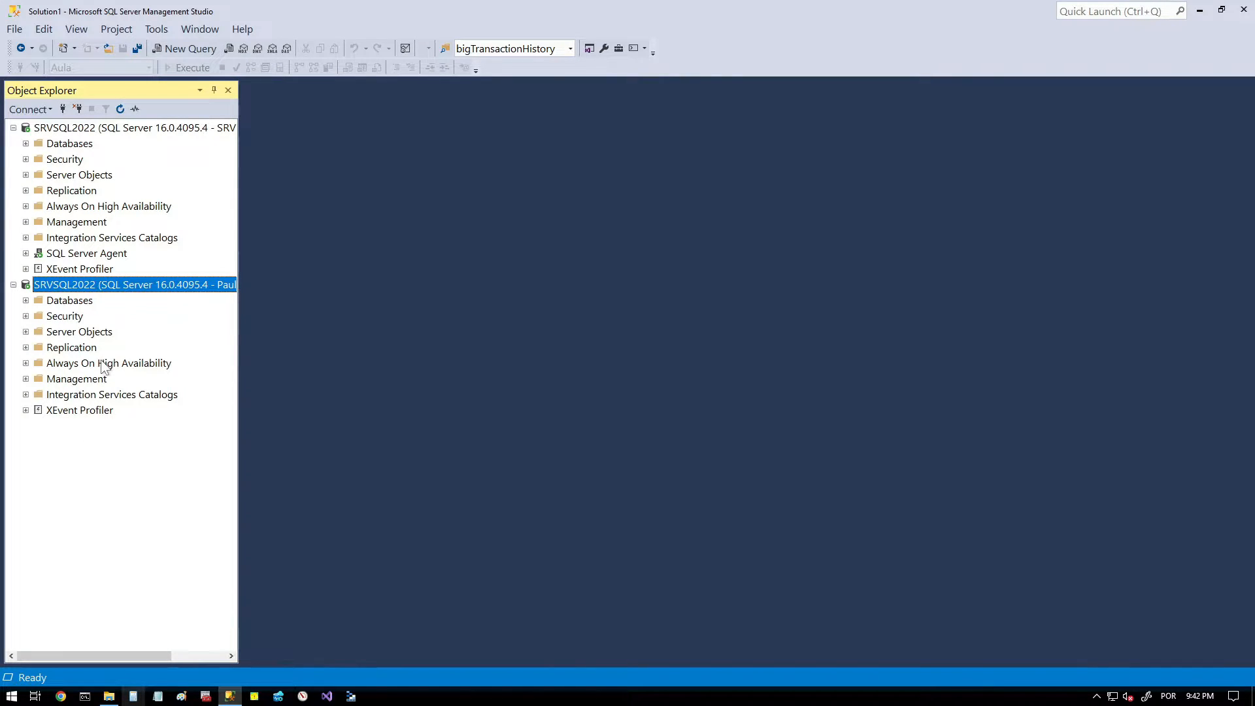
# - In the server-level properties of the SQL login used for the second connection, map the login to the msdb database
pyautogui.click(26, 160)
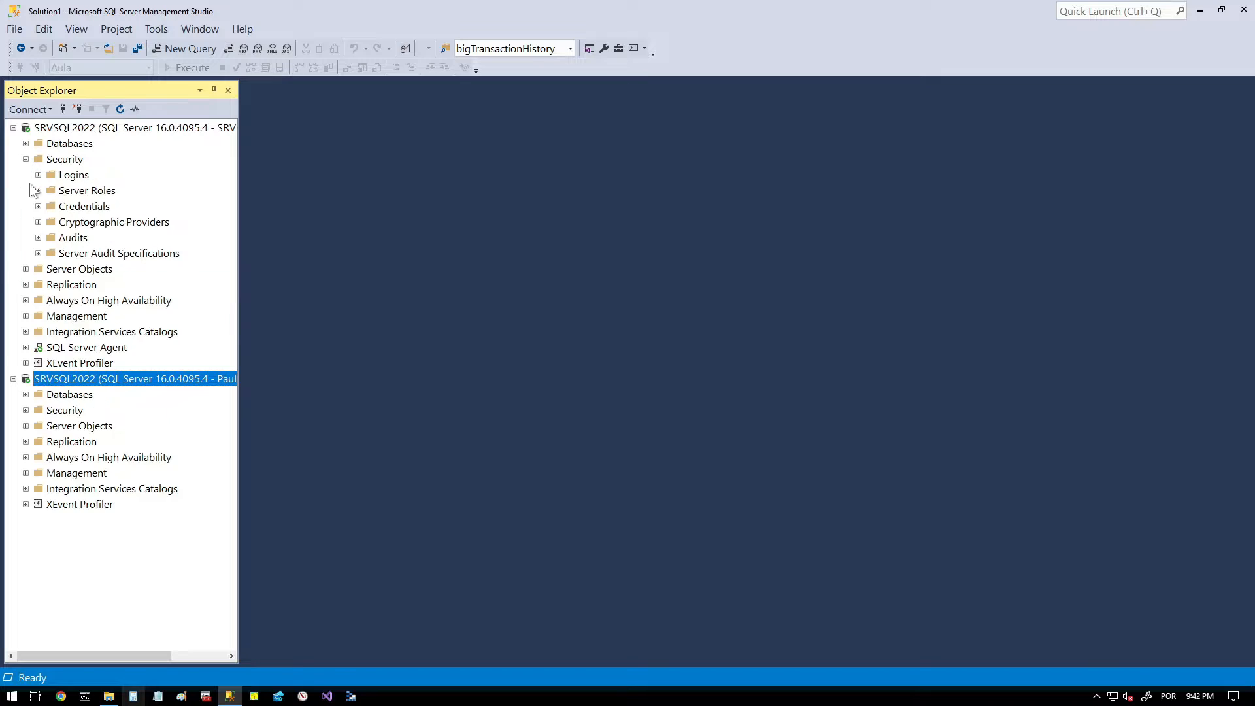
pyautogui.click(37, 175)
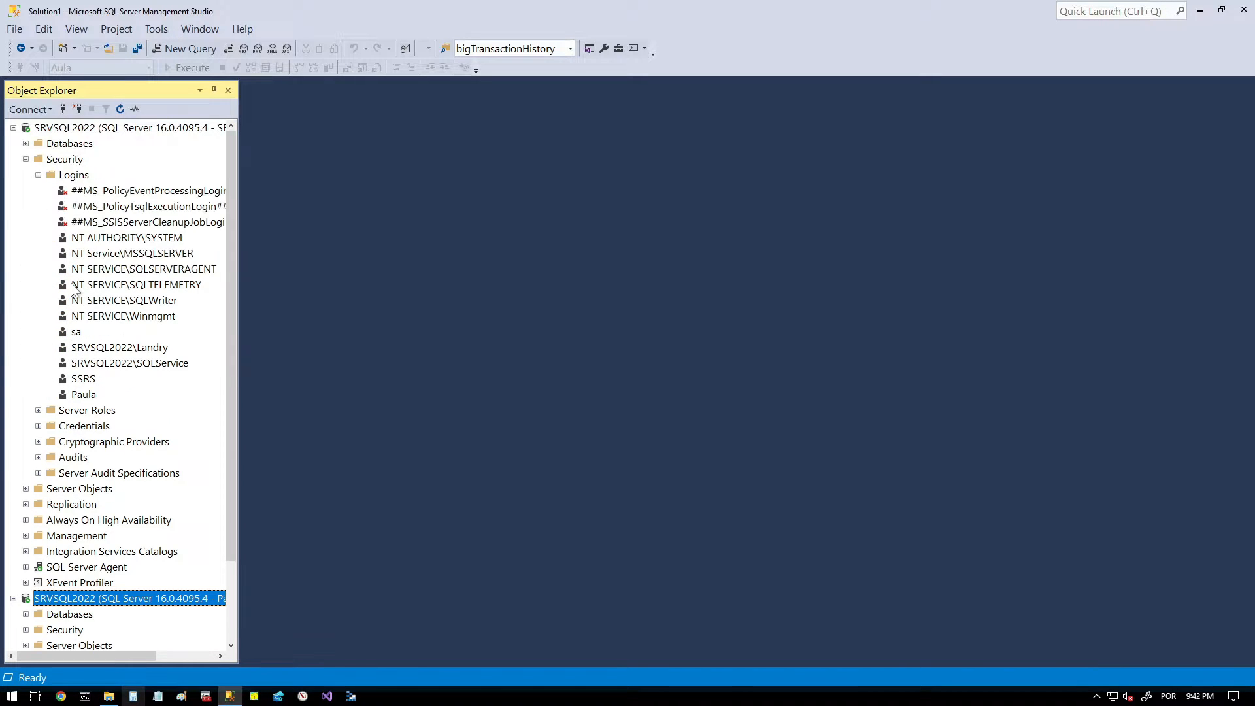
pyautogui.click(87, 396)
pyautogui.rightClick(86, 397)
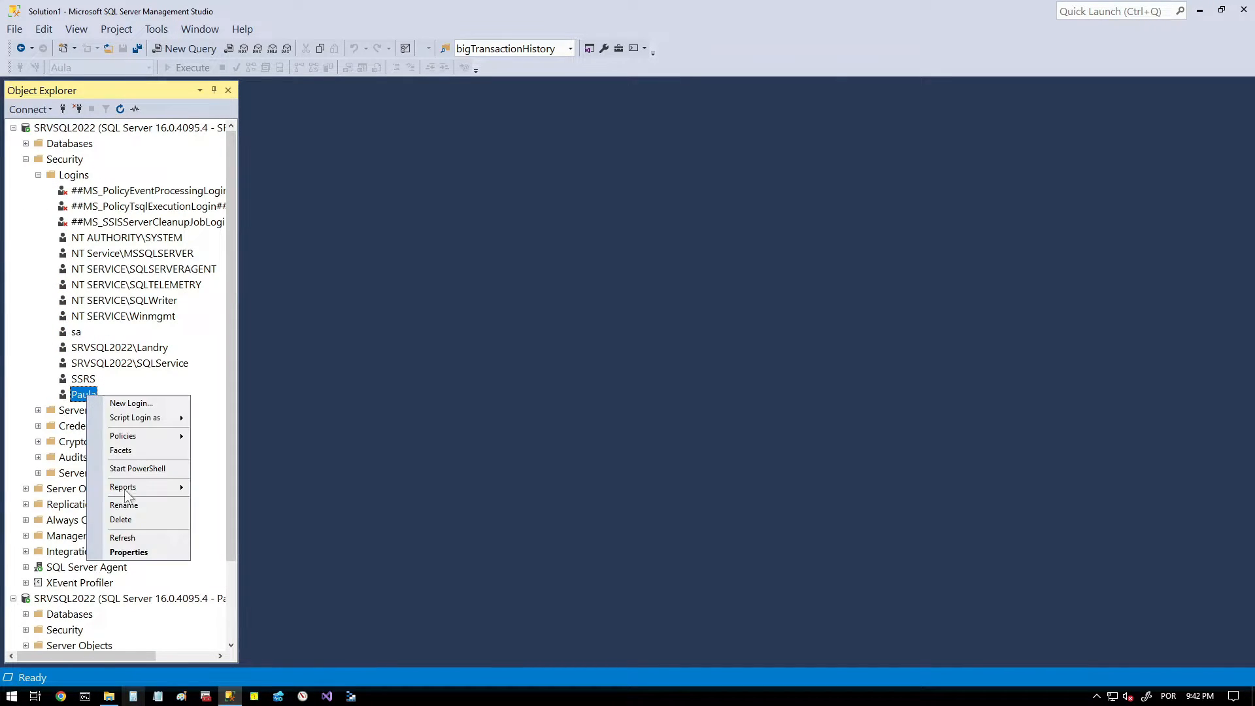
pyautogui.click(134, 552)
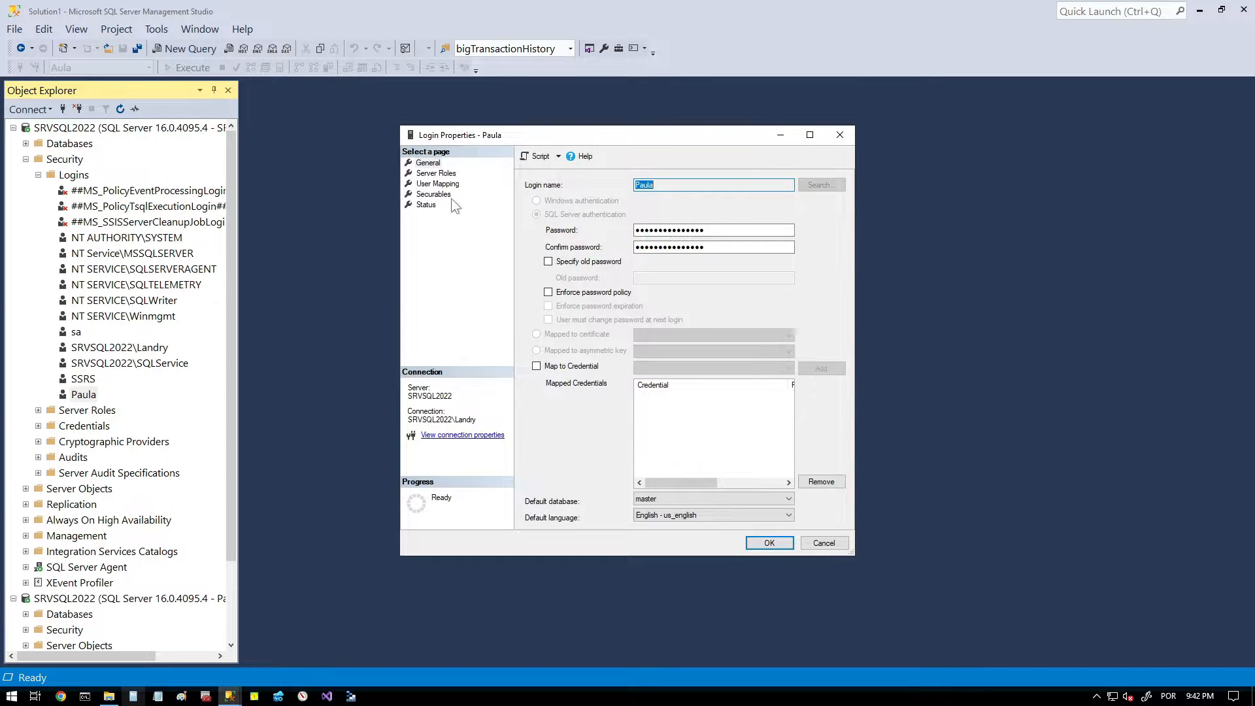
pyautogui.click(444, 185)
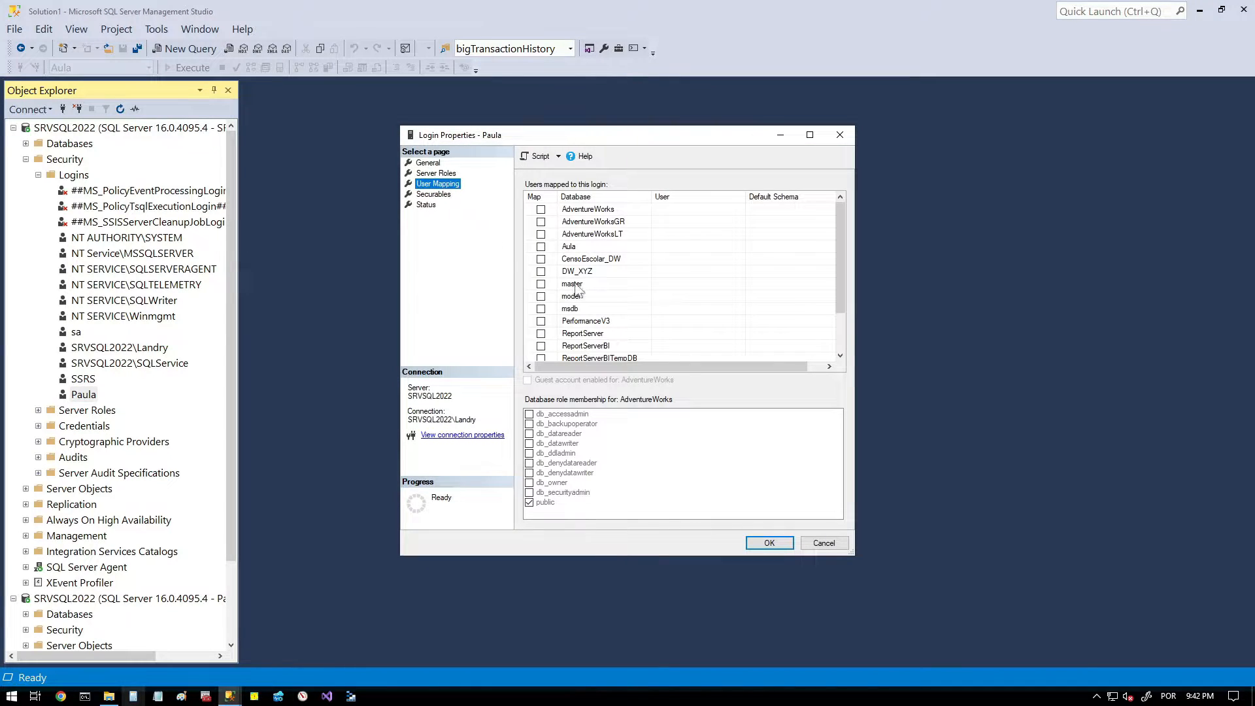
pyautogui.click(541, 310)
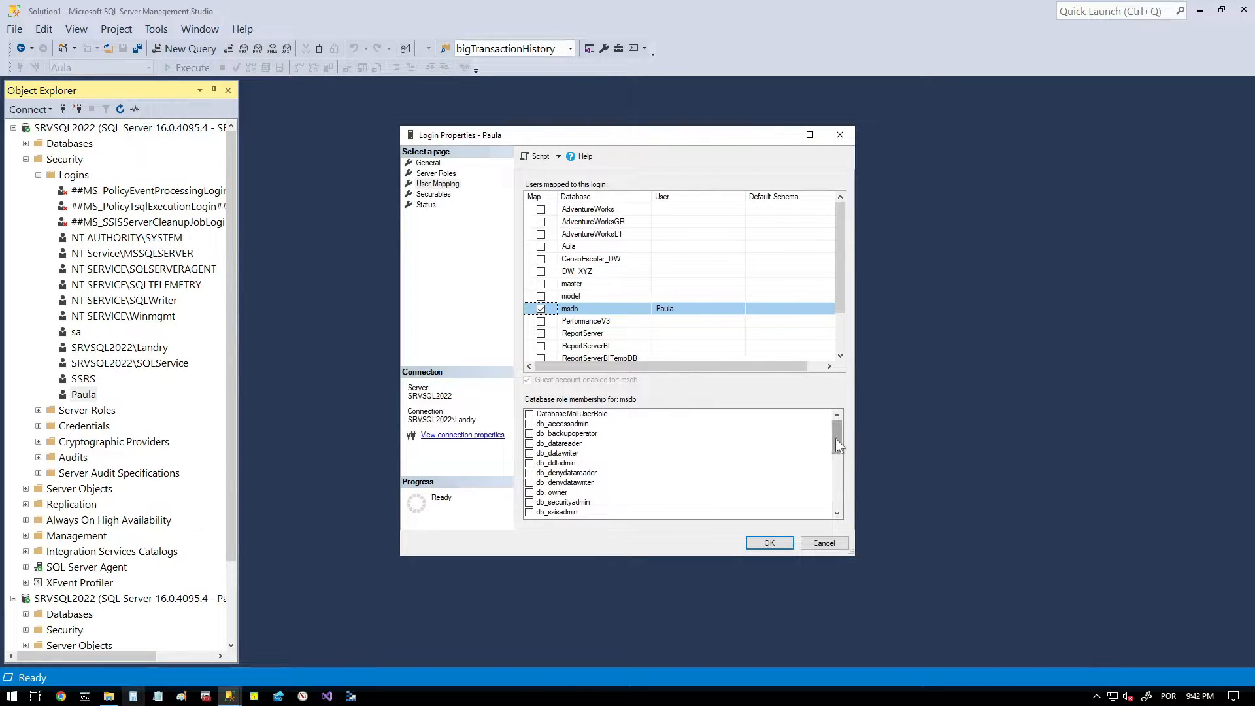
# - Give the login only SQLAgentOperatorRole besides public in msdb and save the login properties
pyautogui.moveTo(837, 438); pyautogui.dragTo(833, 490)
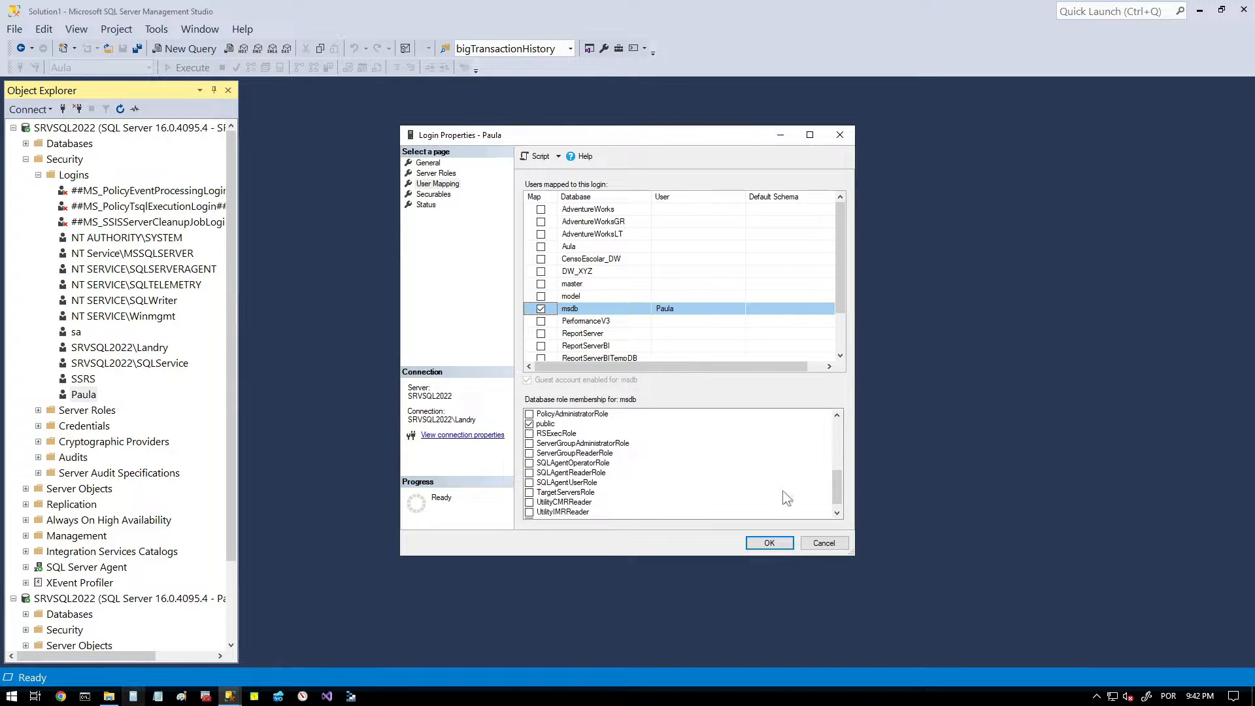
pyautogui.click(596, 464)
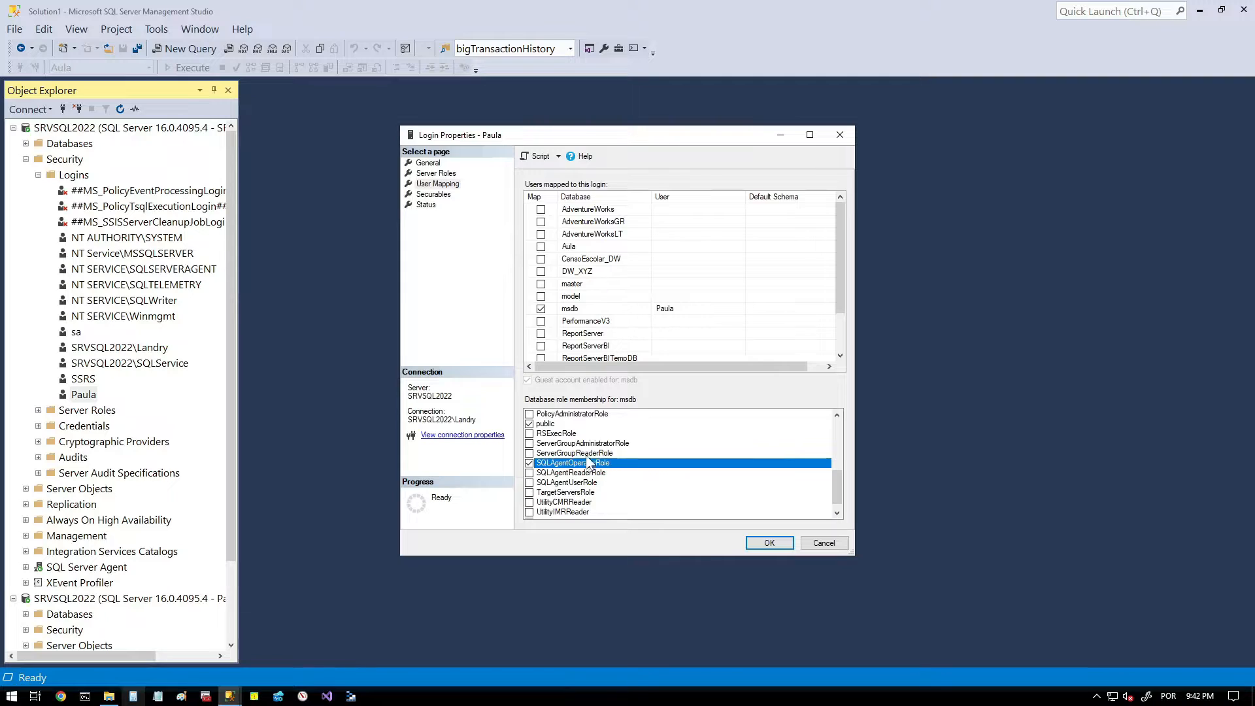
pyautogui.click(554, 474)
pyautogui.click(530, 473)
pyautogui.click(530, 462)
pyautogui.click(530, 463)
pyautogui.click(530, 482)
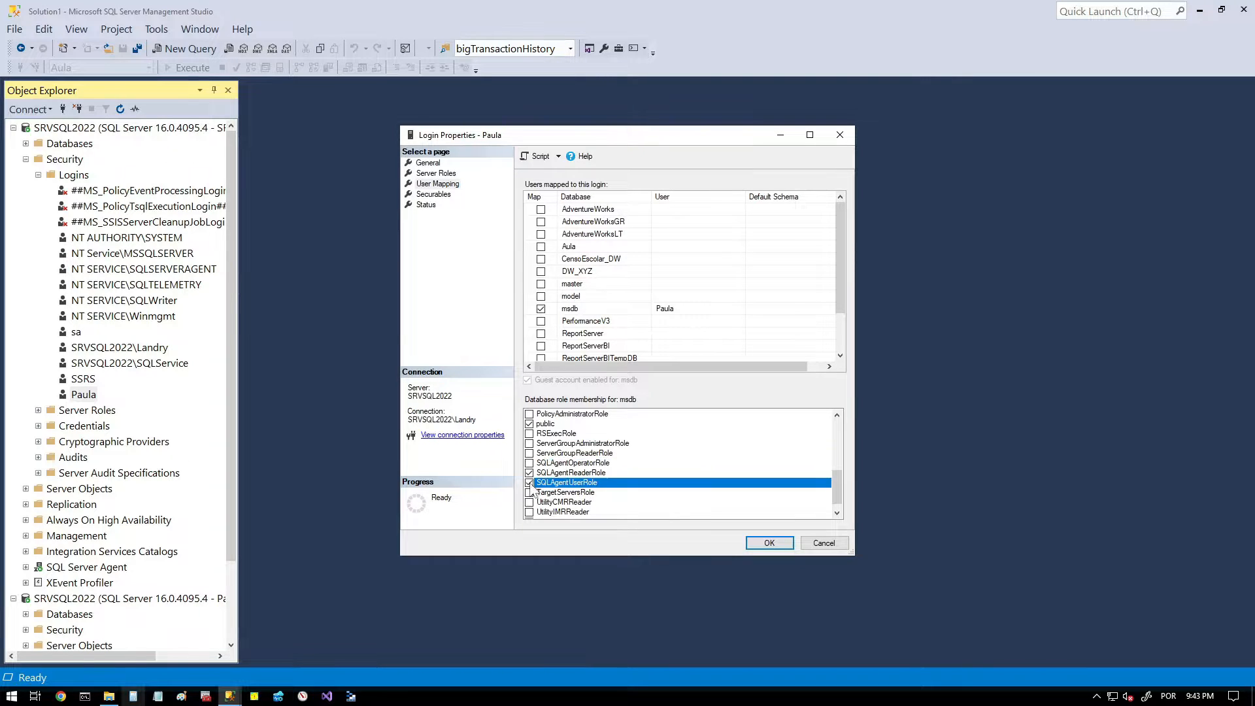
pyautogui.click(530, 472)
pyautogui.click(540, 483)
pyautogui.click(529, 462)
pyautogui.click(529, 482)
pyautogui.click(761, 544)
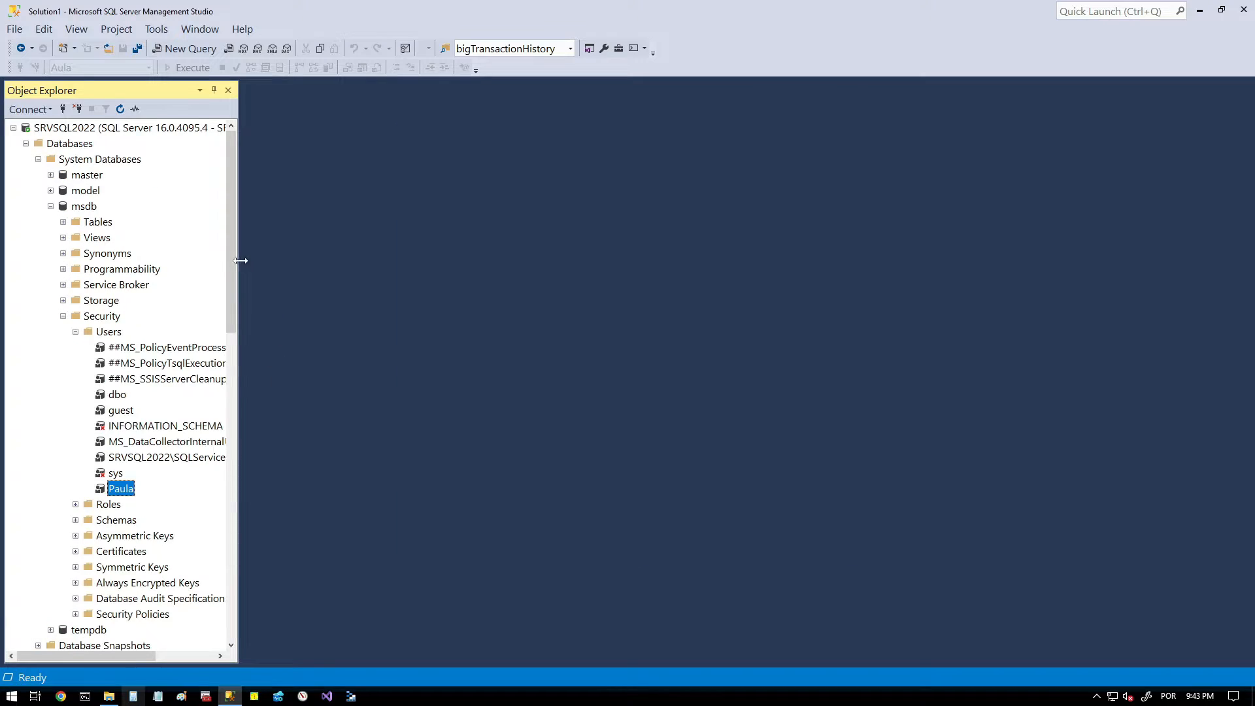
# - Refresh the second SRVSQL2022 connection and widen Object Explorer so the full connection name fits
pyautogui.moveTo(233, 264); pyautogui.dragTo(227, 616)
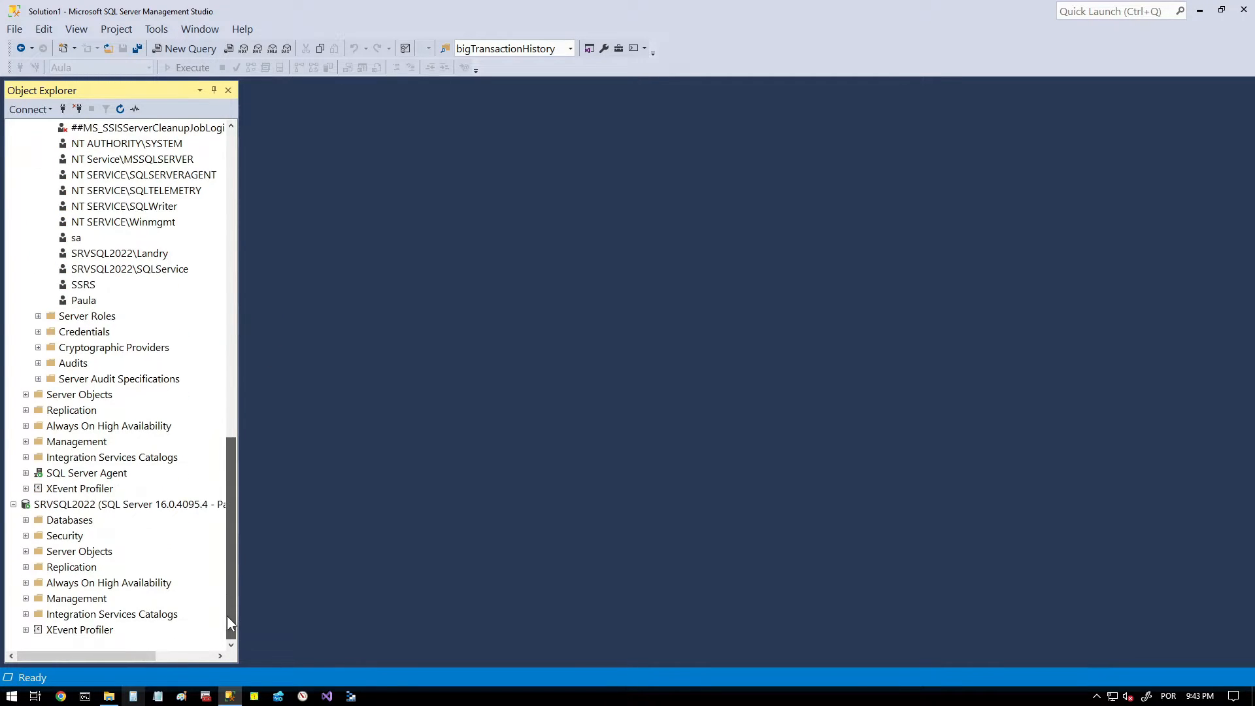
pyautogui.click(109, 509)
pyautogui.rightClick(110, 515)
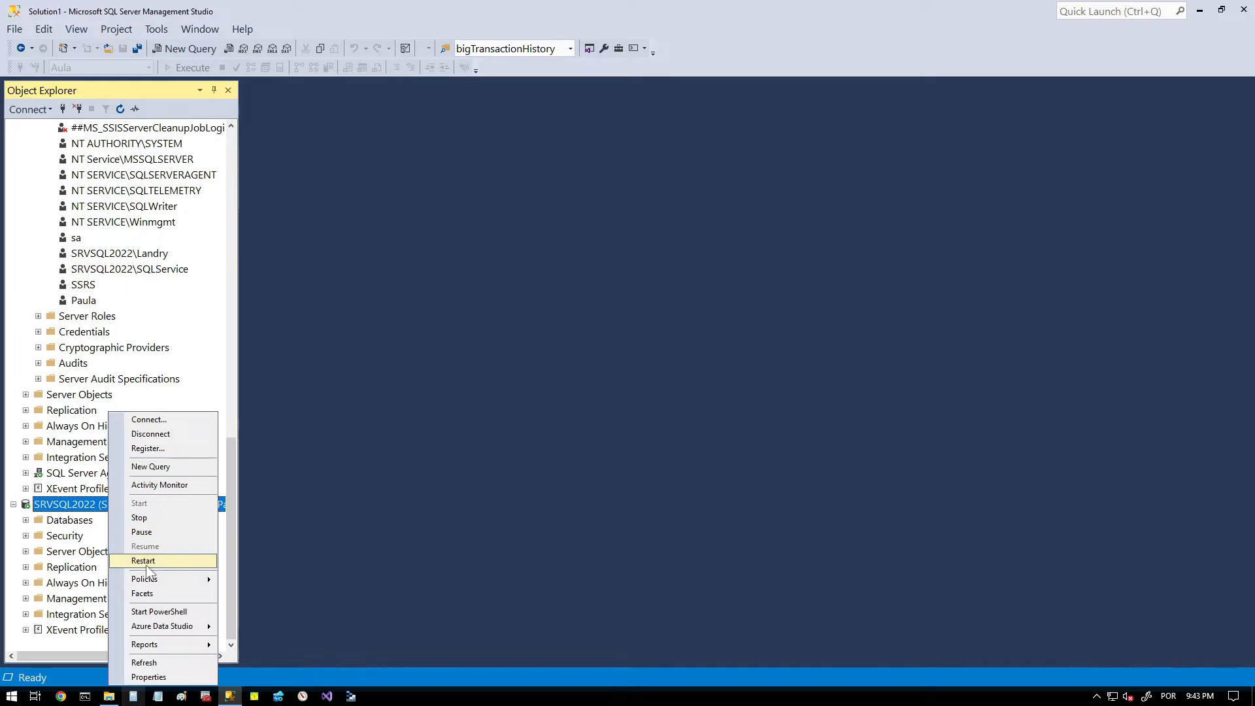
pyautogui.click(170, 662)
pyautogui.moveTo(238, 473); pyautogui.dragTo(356, 461)
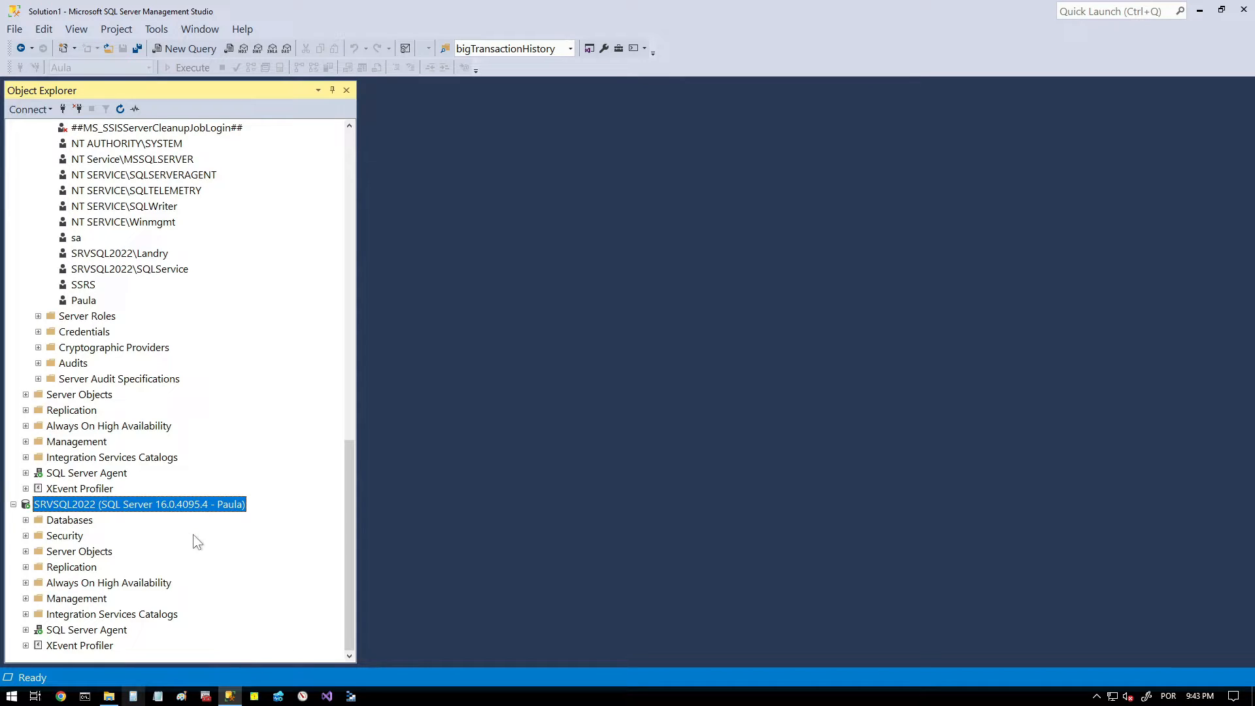
pyautogui.moveTo(207, 487); pyautogui.dragTo(262, 521)
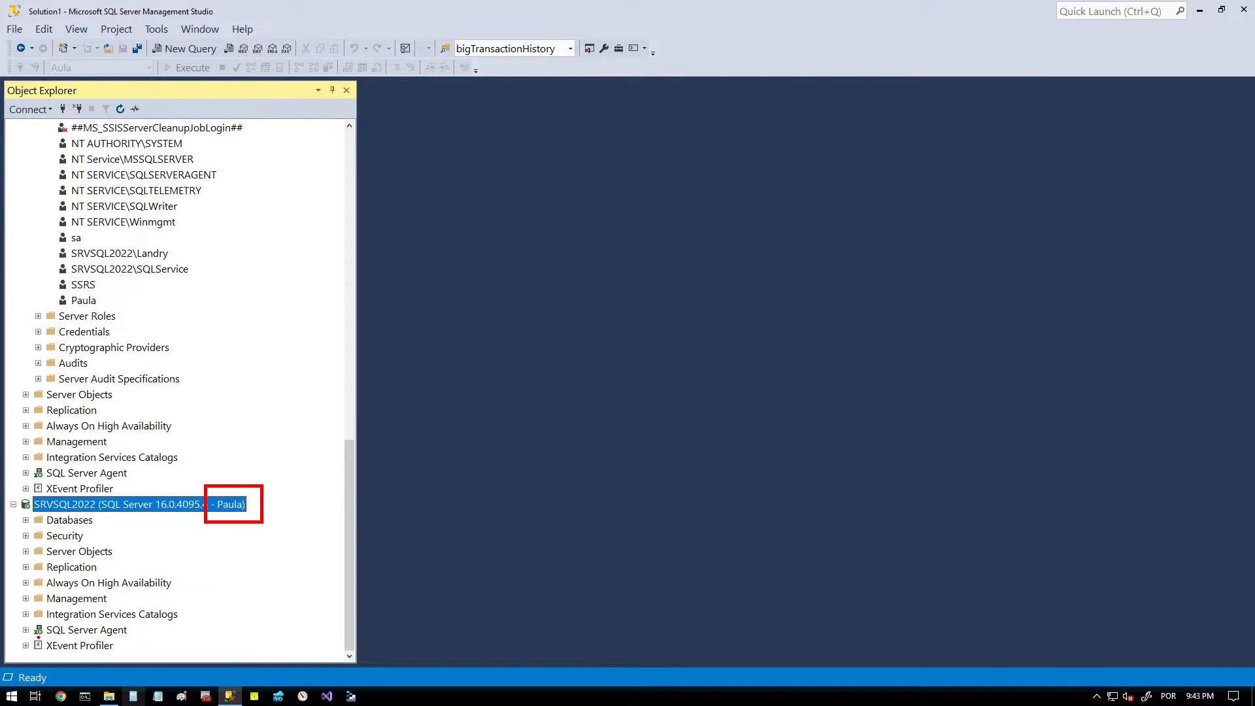
pyautogui.moveTo(14, 618); pyautogui.dragTo(139, 641)
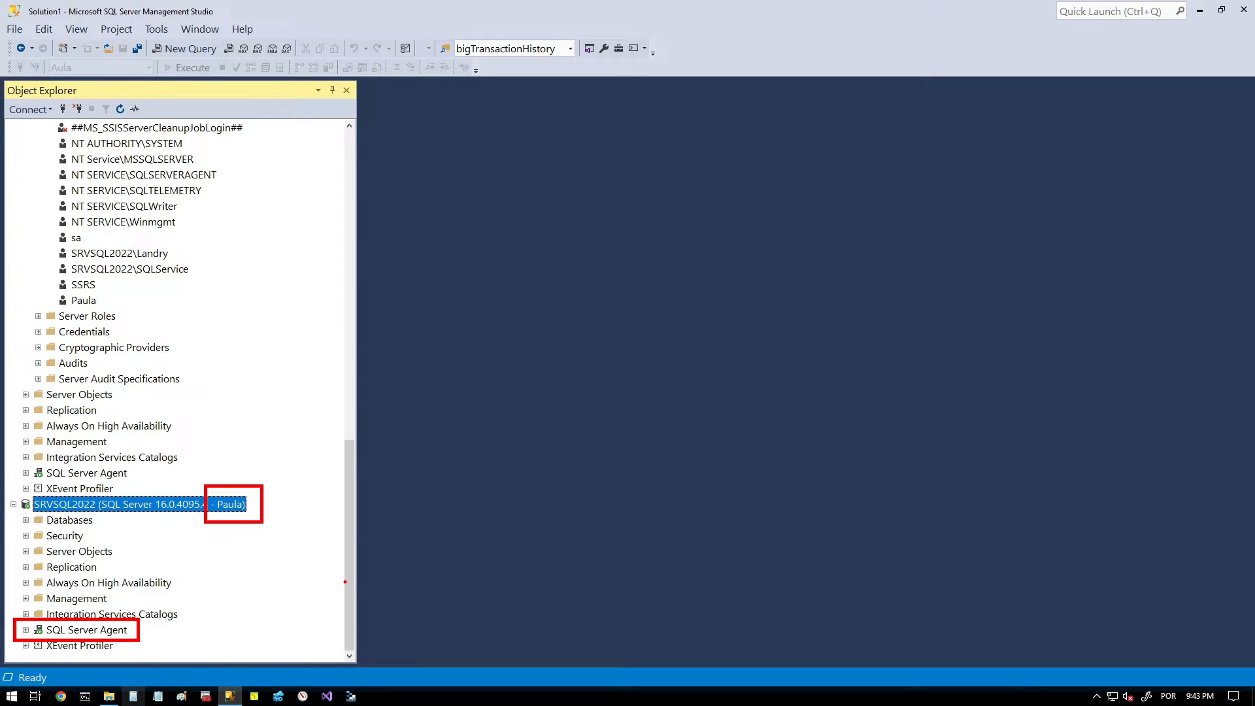
pyautogui.press('Escape')
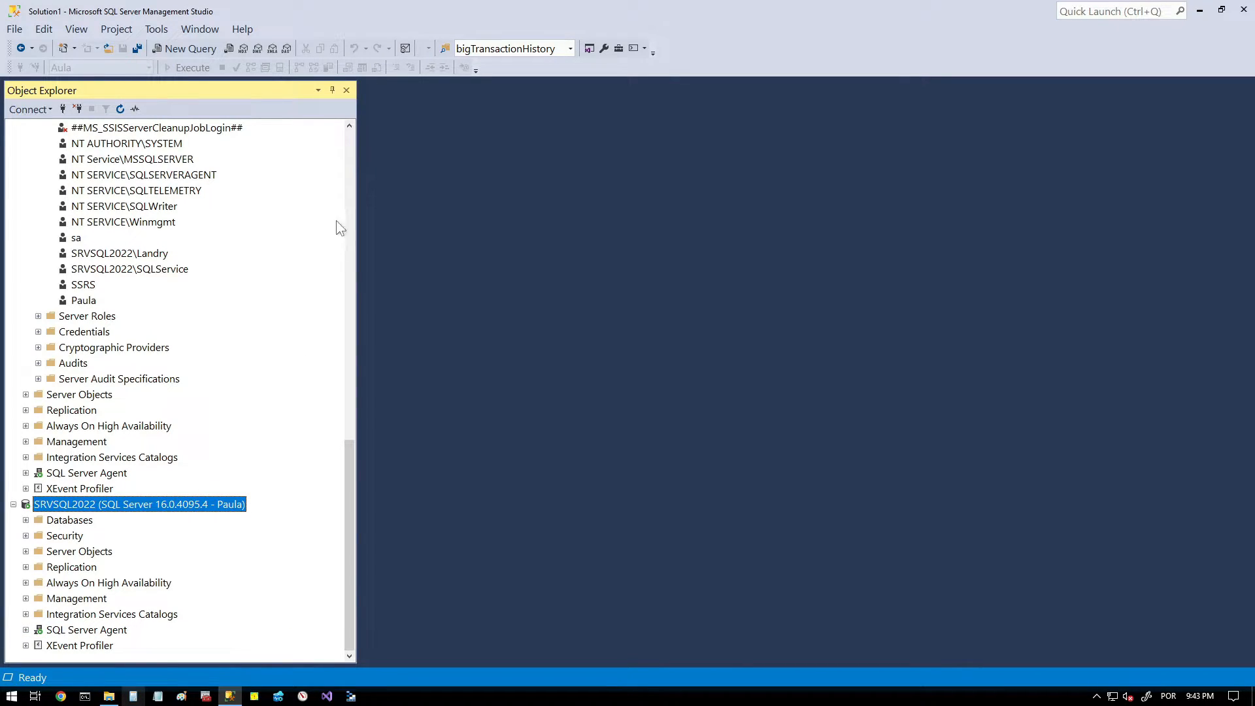
# - Disconnect the second SRVSQL2022 connection and collapse the Databases and Security branches of the remaining server
pyautogui.rightClick(197, 509)
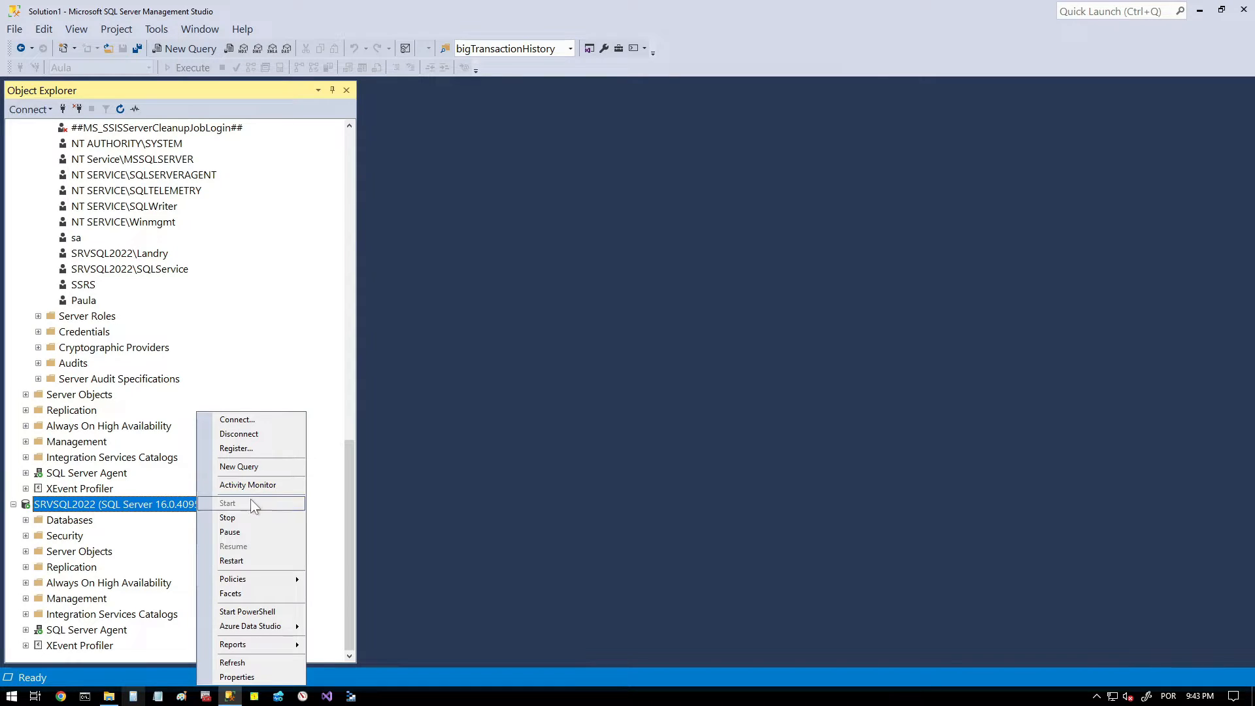
pyautogui.click(265, 430)
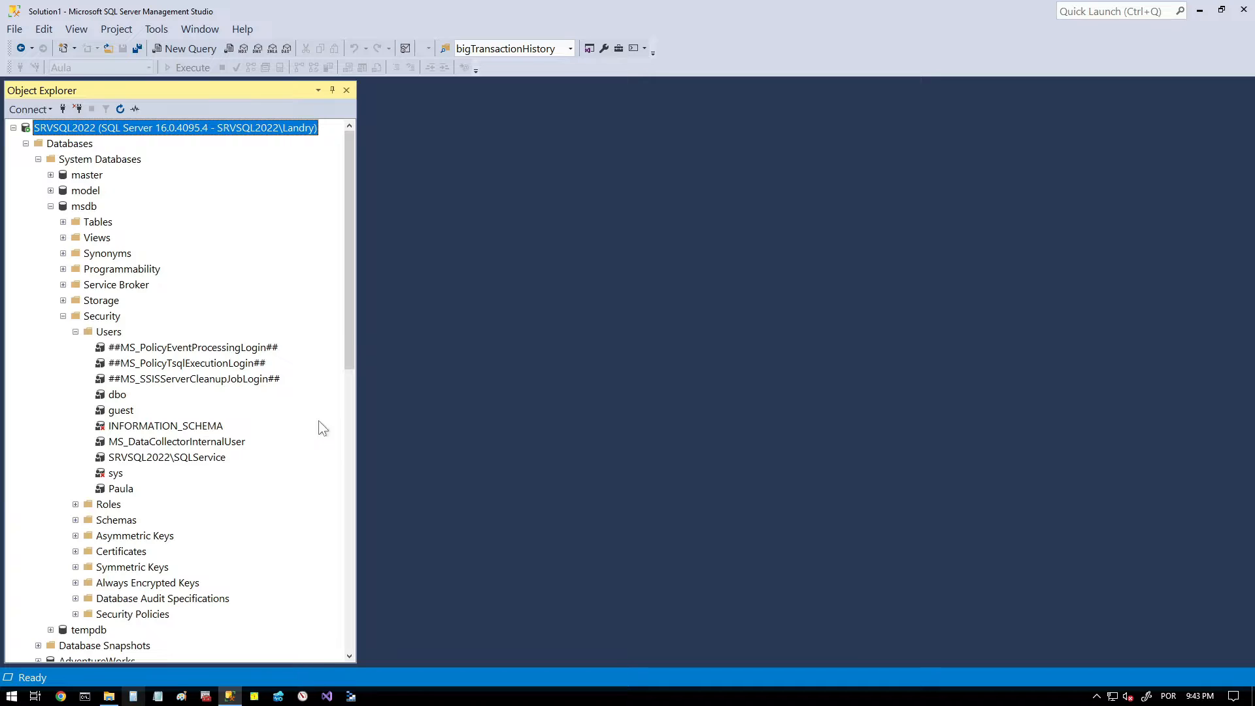
pyautogui.click(63, 315)
pyautogui.click(51, 206)
pyautogui.click(38, 159)
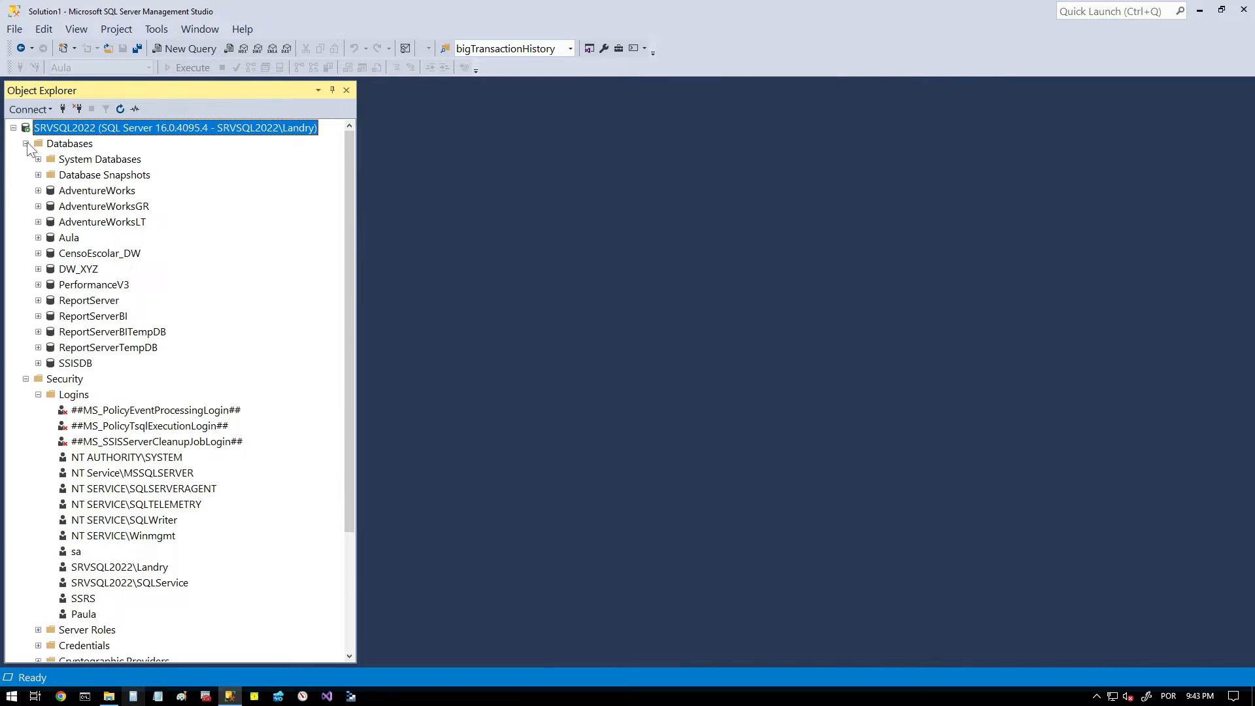
pyautogui.click(26, 143)
pyautogui.click(38, 174)
pyautogui.click(25, 159)
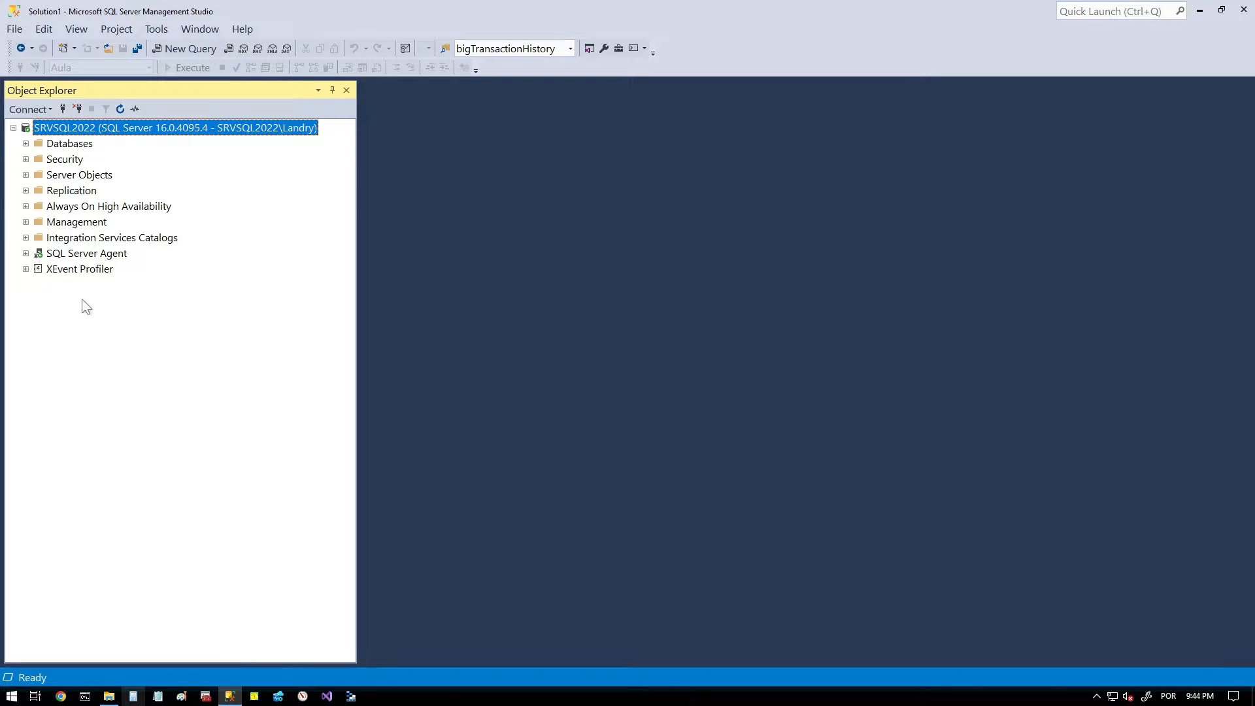
# - Start configuring Database Mail under Management, choosing the task that sets up a new e-mail profile with its SMTP accounts
pyautogui.click(53, 223)
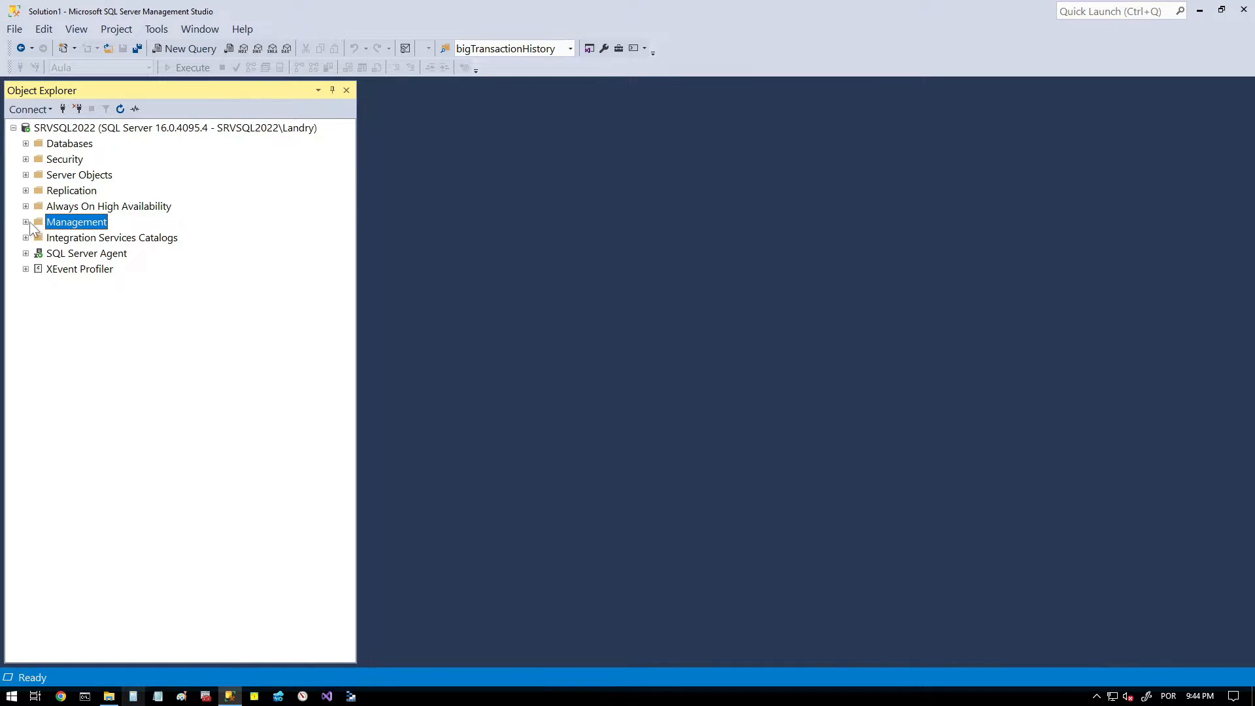
pyautogui.click(29, 221)
pyautogui.click(99, 335)
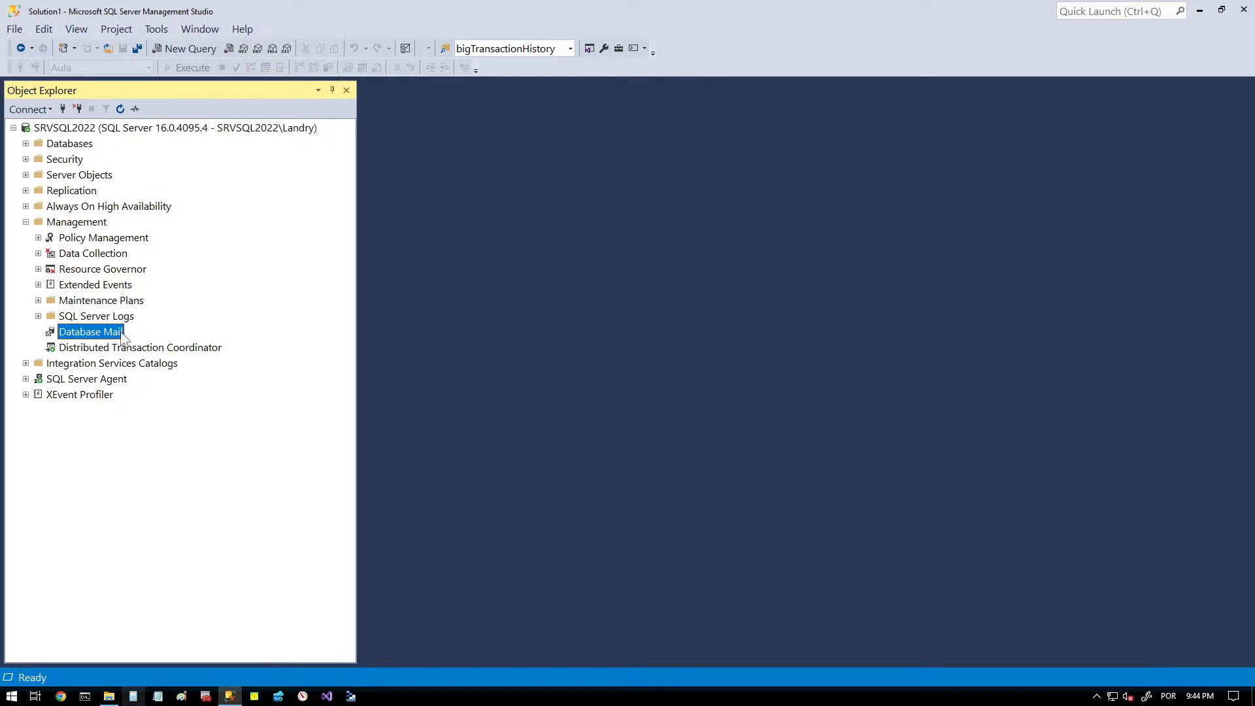
pyautogui.rightClick(111, 333)
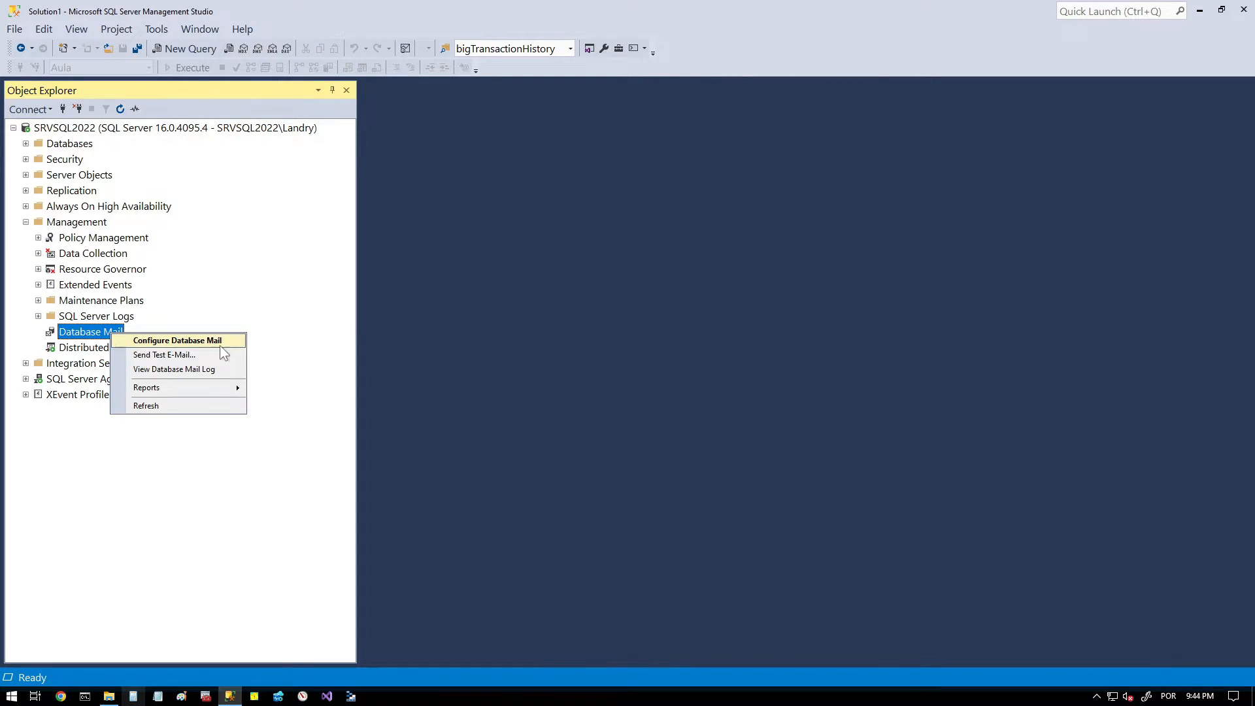
pyautogui.click(196, 340)
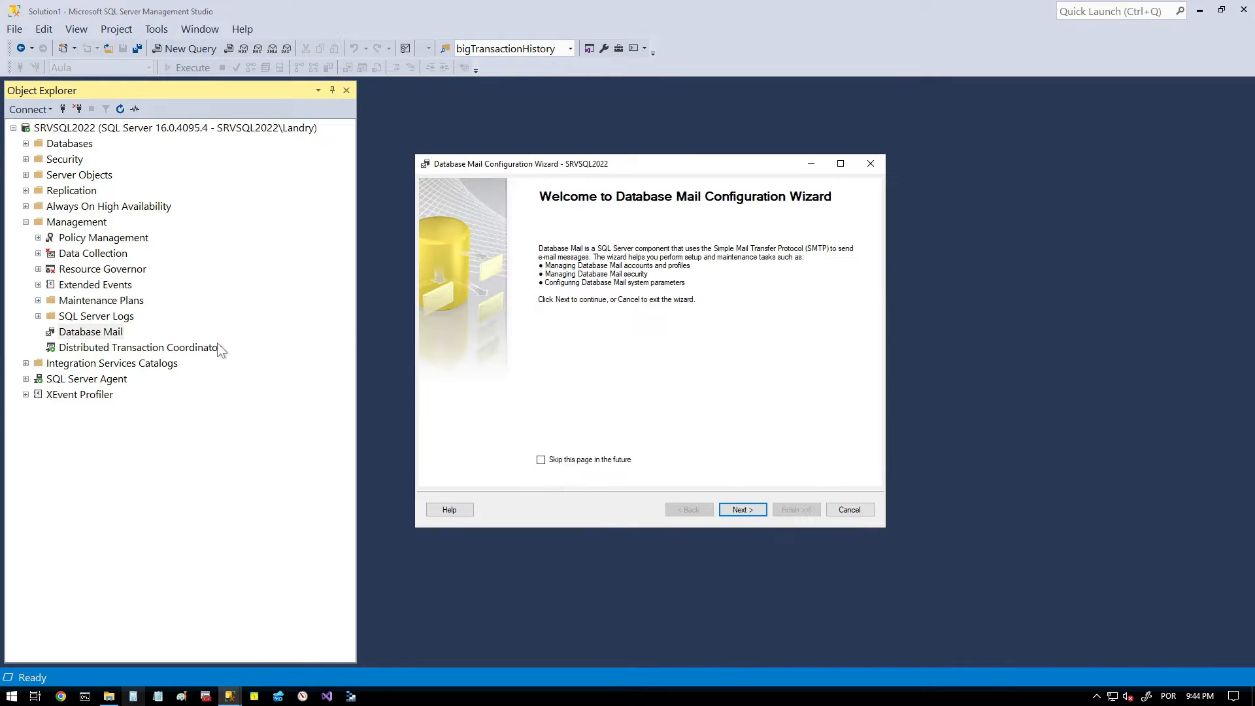
pyautogui.click(750, 509)
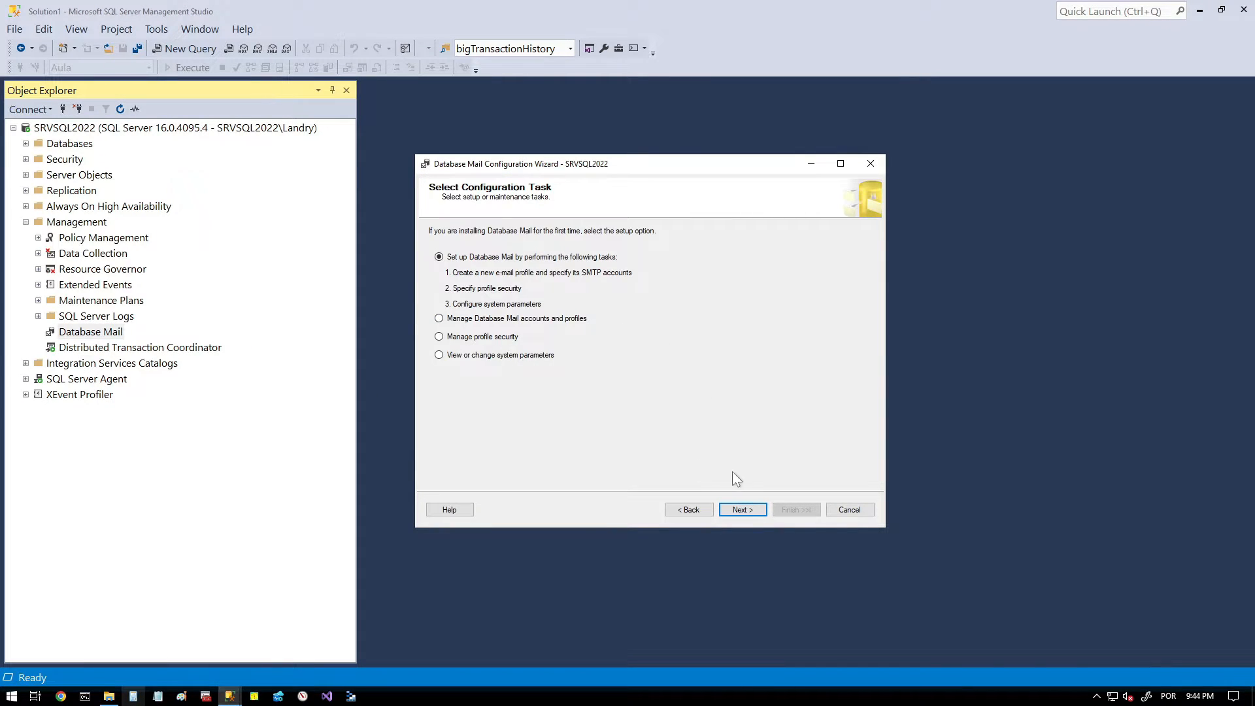
pyautogui.click(742, 509)
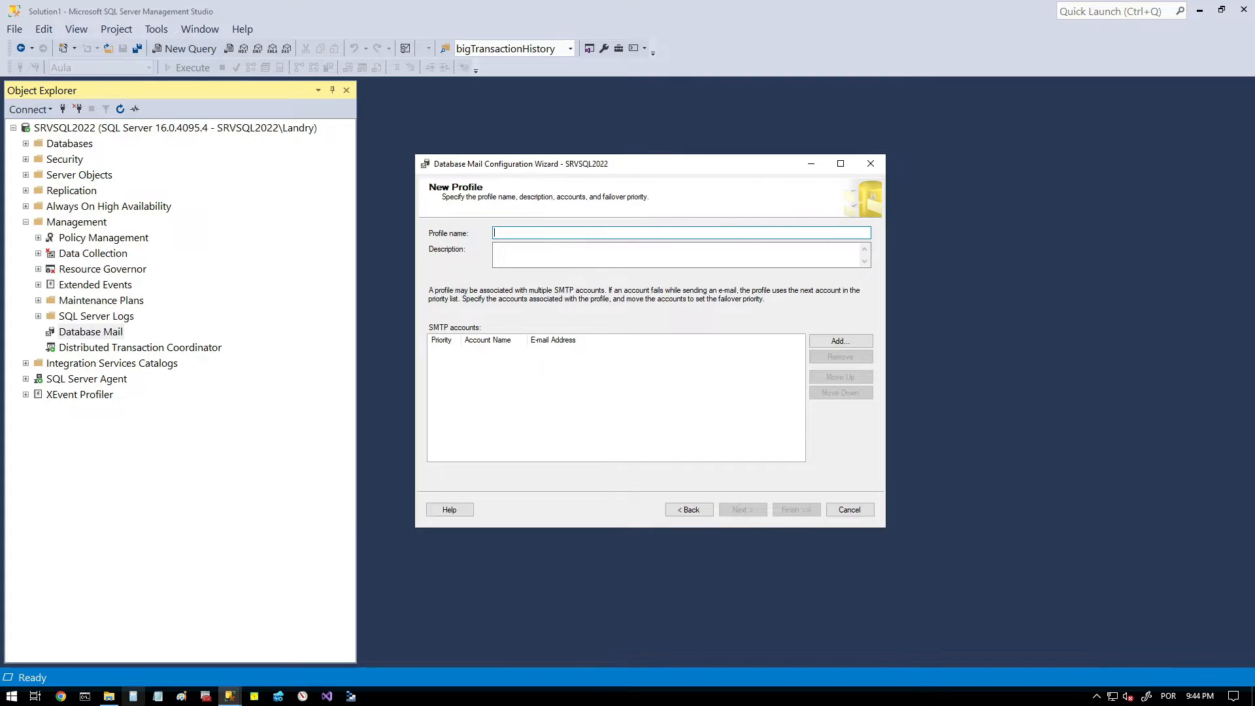
# - Enter SQLServerProfile as both the name and the description of the new mail profile
pyautogui.write('SQLServerProfile')
pyautogui.hotkey('ctrl', 'a')
pyautogui.press('Tab')
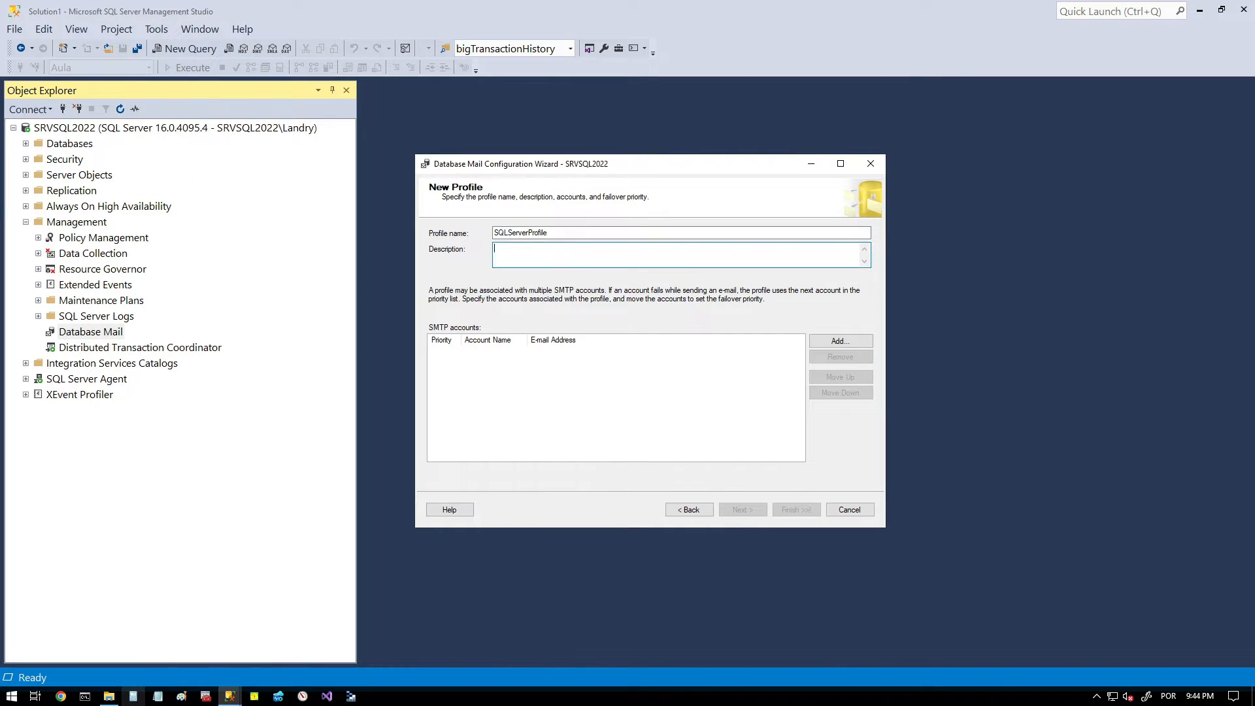
pyautogui.write('SQLServerProfile')
pyautogui.moveTo(423, 315); pyautogui.dragTo(497, 344)
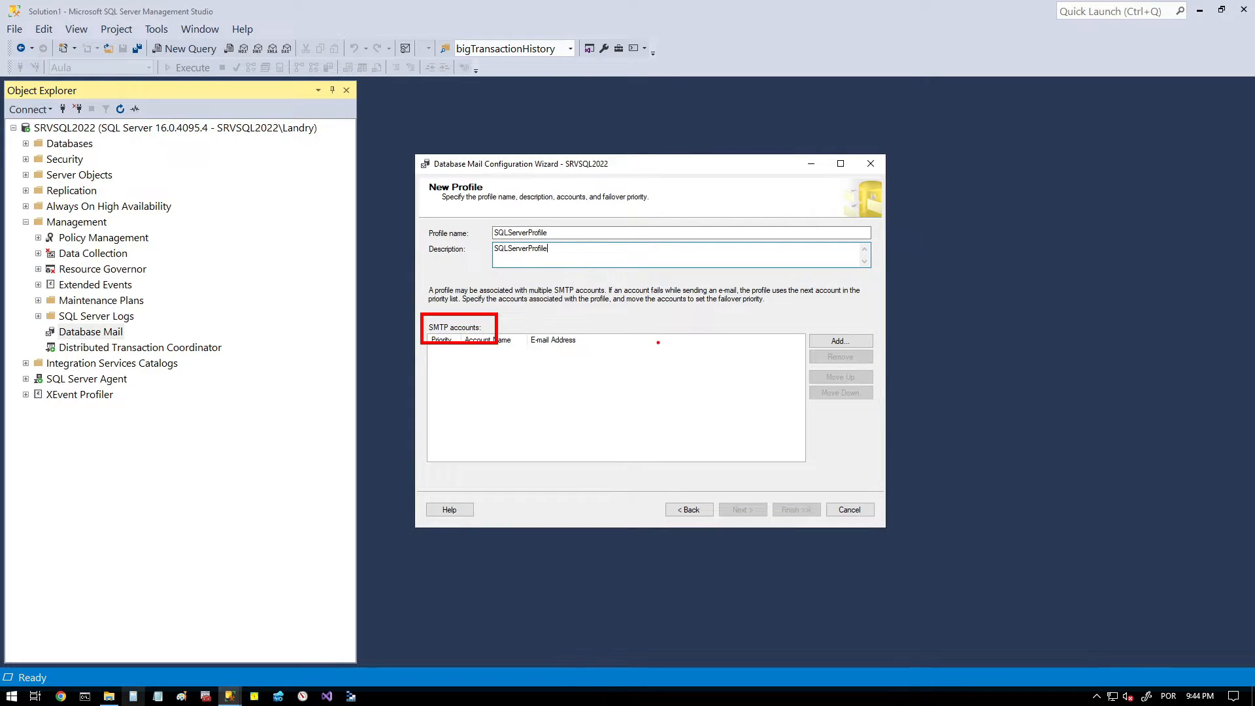
pyautogui.moveTo(805, 322)
pyautogui.mouseDown()
pyautogui.moveTo(862, 359)
pyautogui.moveTo(887, 351)
pyautogui.mouseUp()
pyautogui.press('Escape')
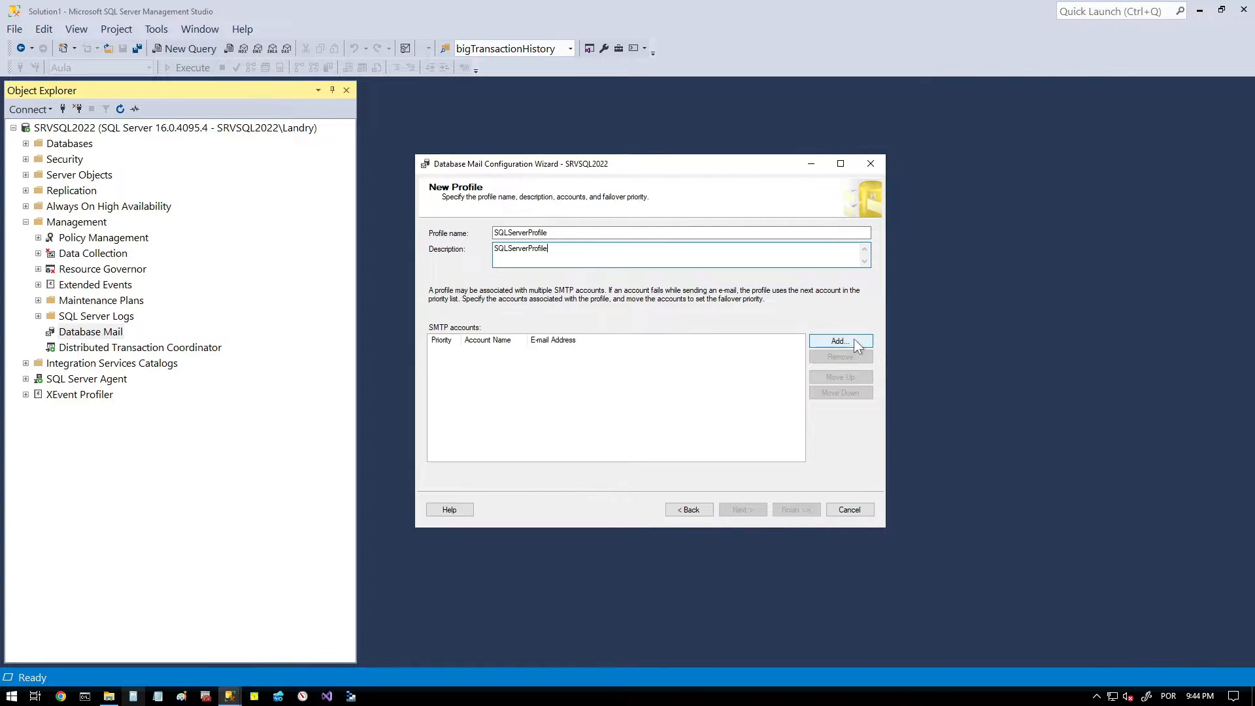
# - Add a new SMTP account to the profile, with SQLServerProfile as both its account name and description
pyautogui.click(853, 339)
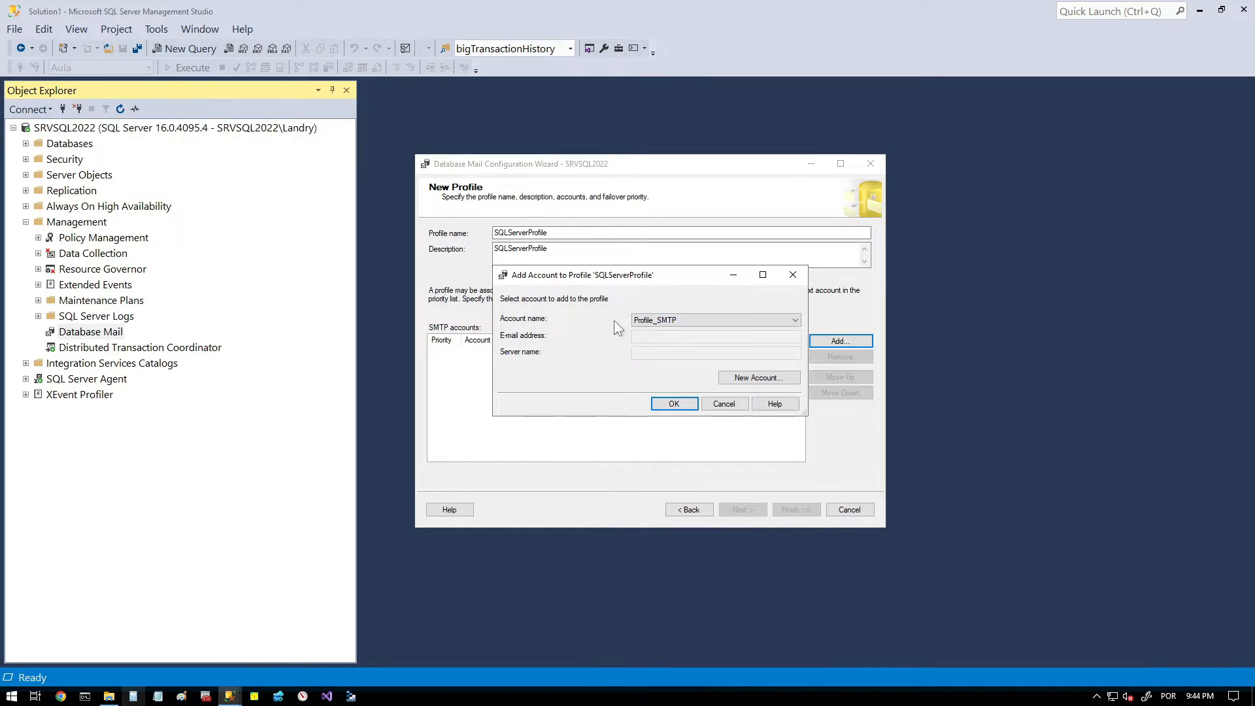
pyautogui.click(782, 378)
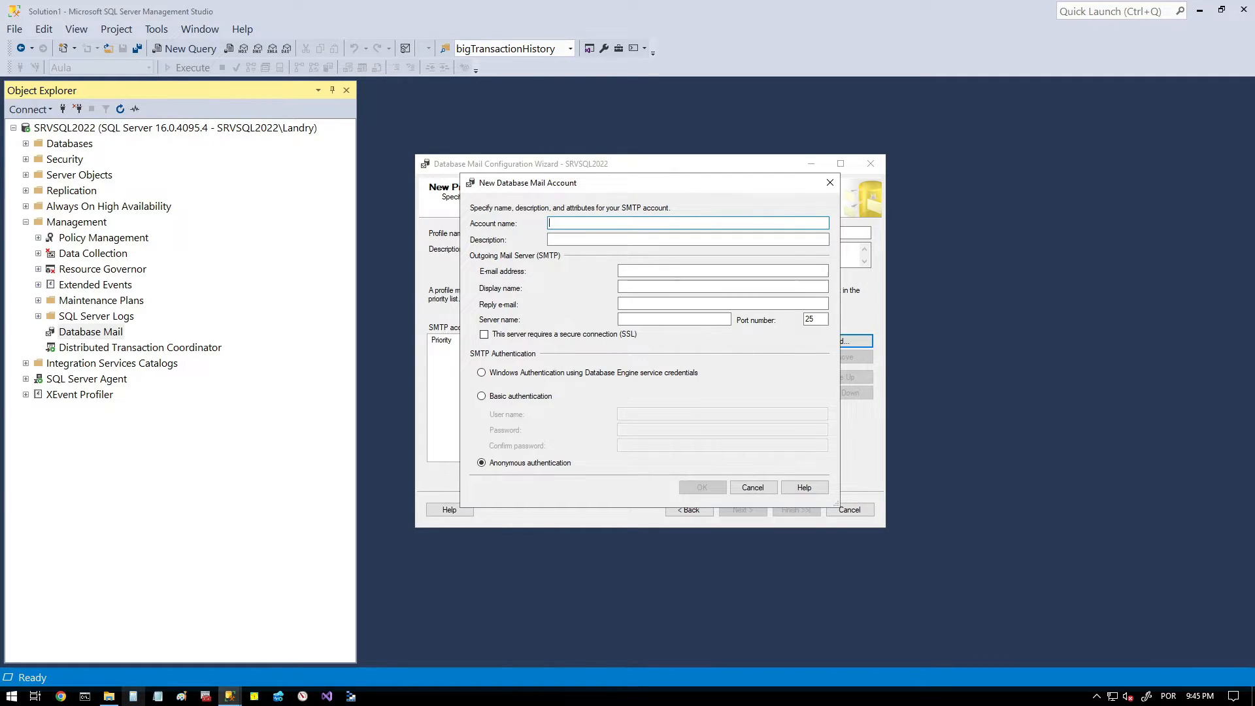
pyautogui.write('SQLSe3rverProfi')
pyautogui.press('BackSpace')
pyautogui.hotkey('shift', 'End')
pyautogui.hotkey('ctrl', 'c')
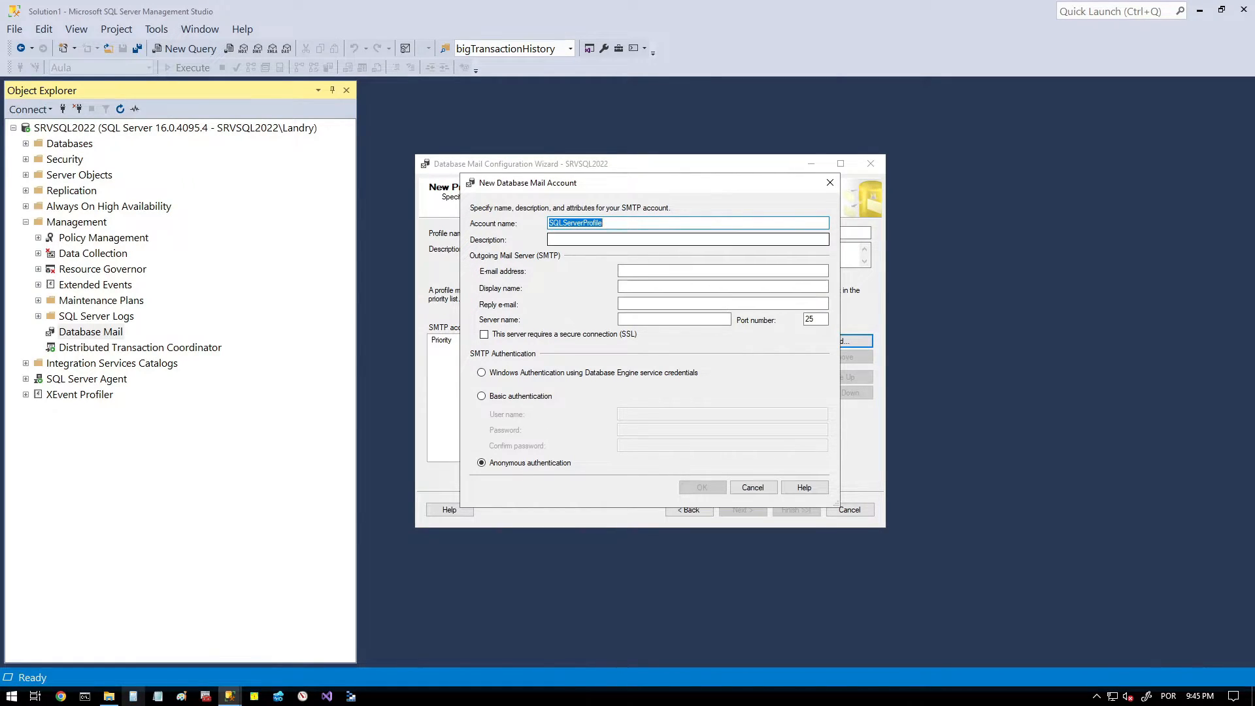
pyautogui.click(653, 239)
pyautogui.hotkey('ctrl', 'v')
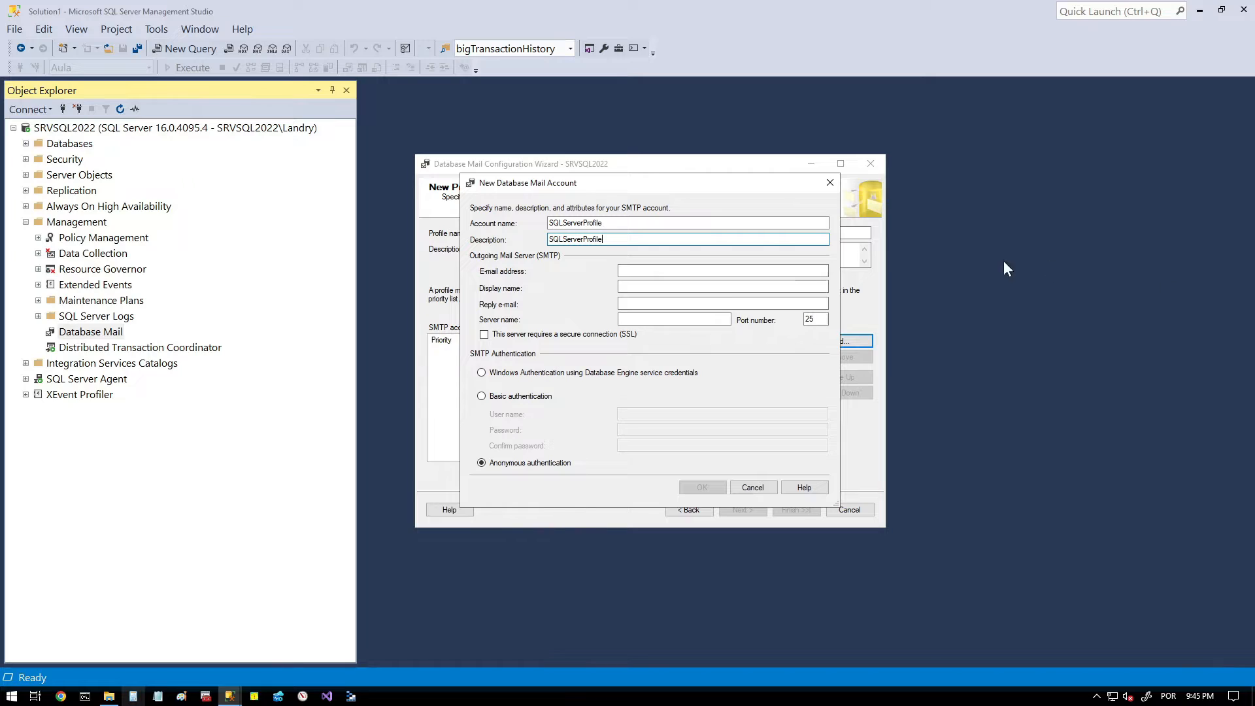
# - Fill in the new account's sender and reply e-mail addresses and set its display name to XPTO SQL Server
pyautogui.click(648, 271)
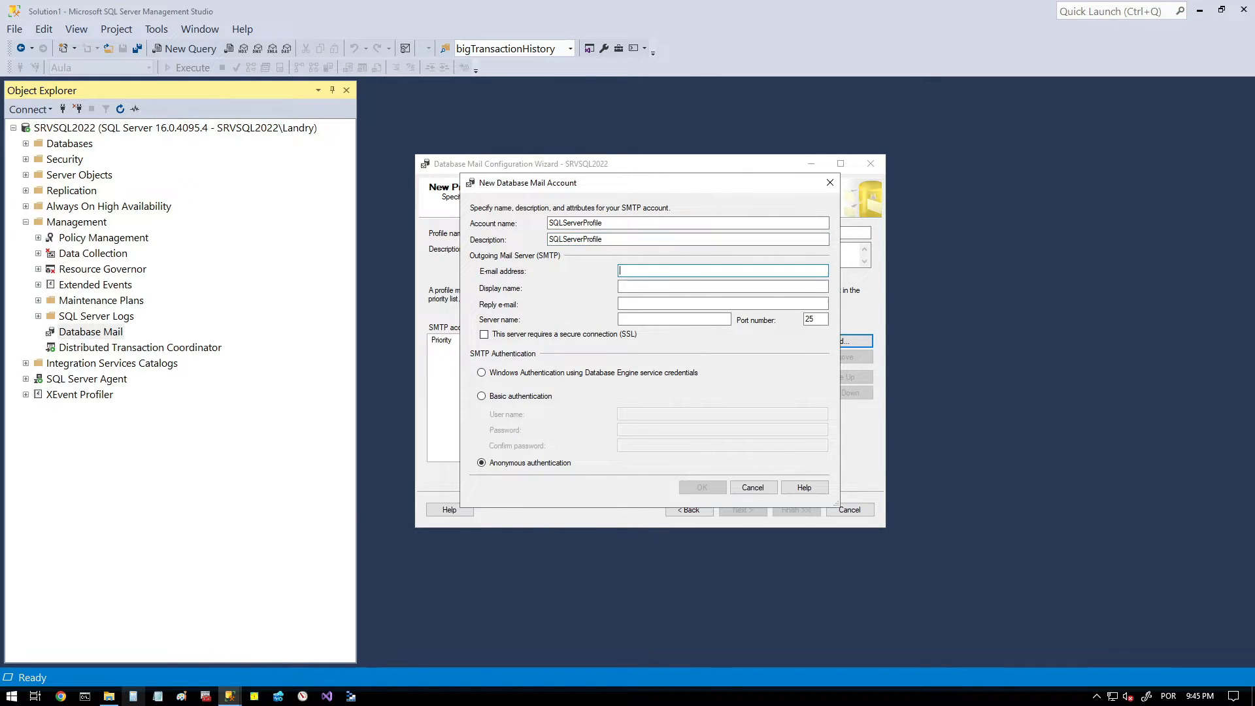
pyautogui.hotkey('ctrl', 'v')
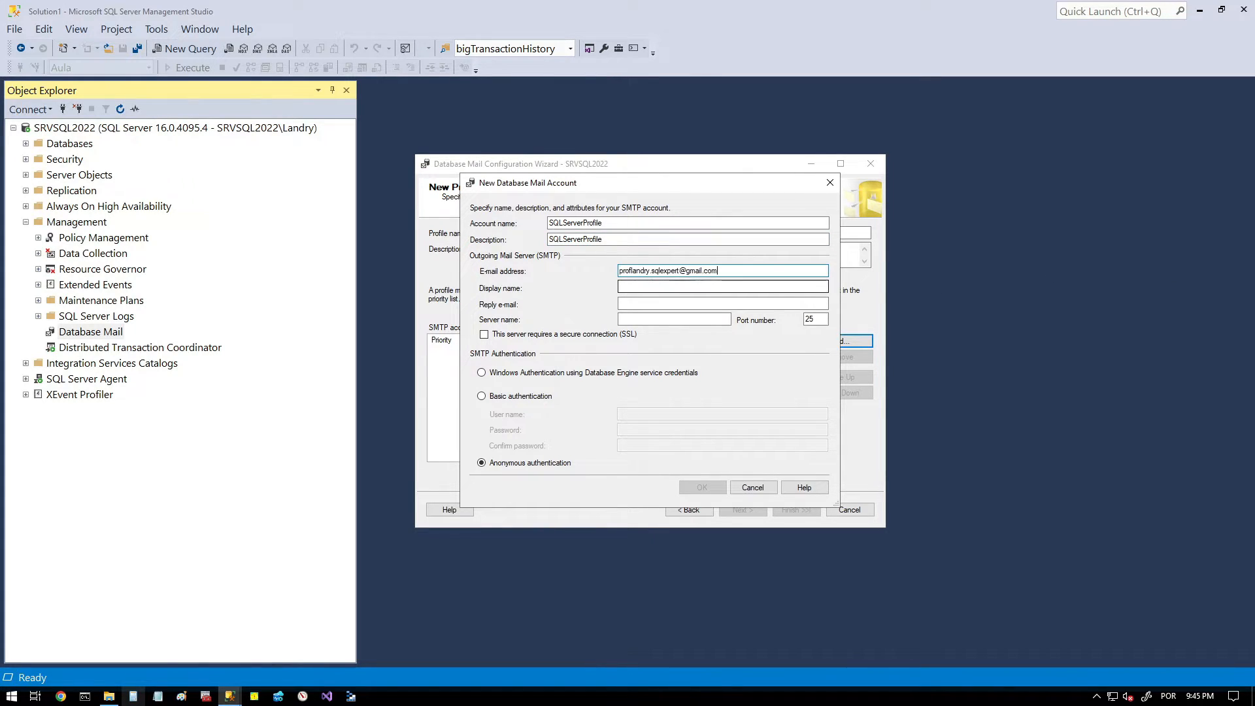
pyautogui.click(656, 301)
pyautogui.hotkey('ctrl', 'v')
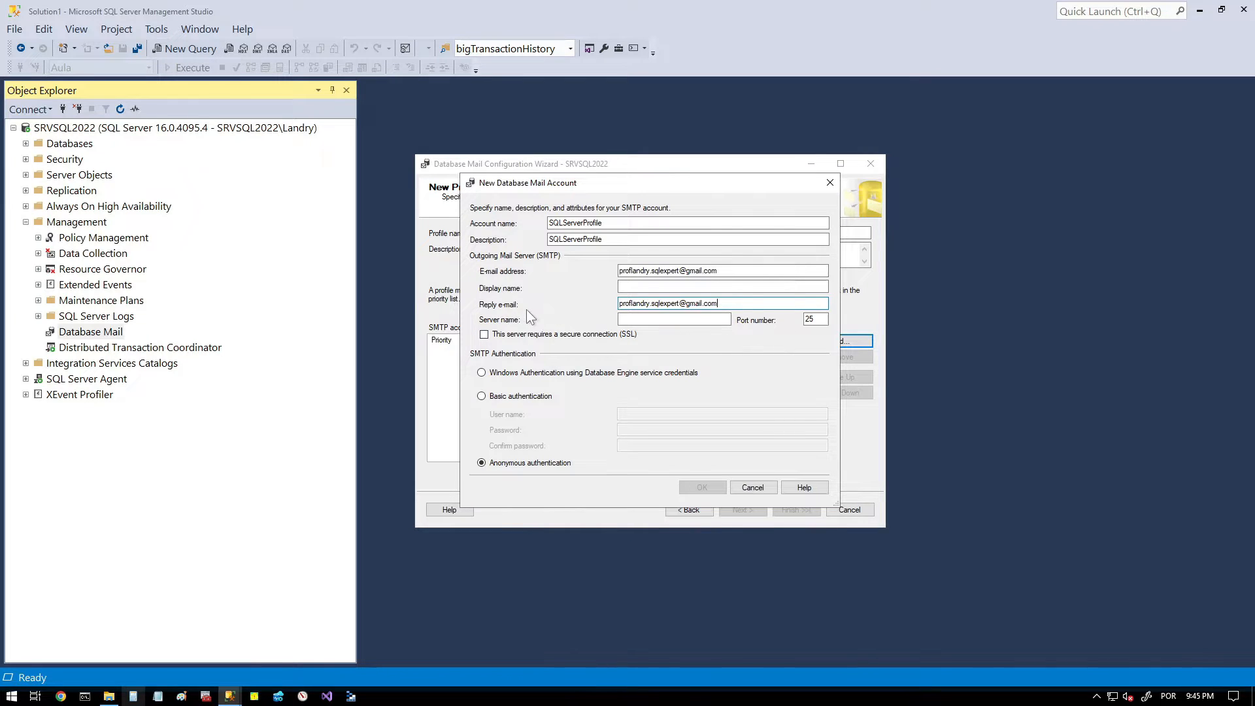
pyautogui.moveTo(470, 278); pyautogui.dragTo(546, 300)
pyautogui.press('Escape')
pyautogui.click(656, 287)
pyautogui.write('XPTO SQL Server')
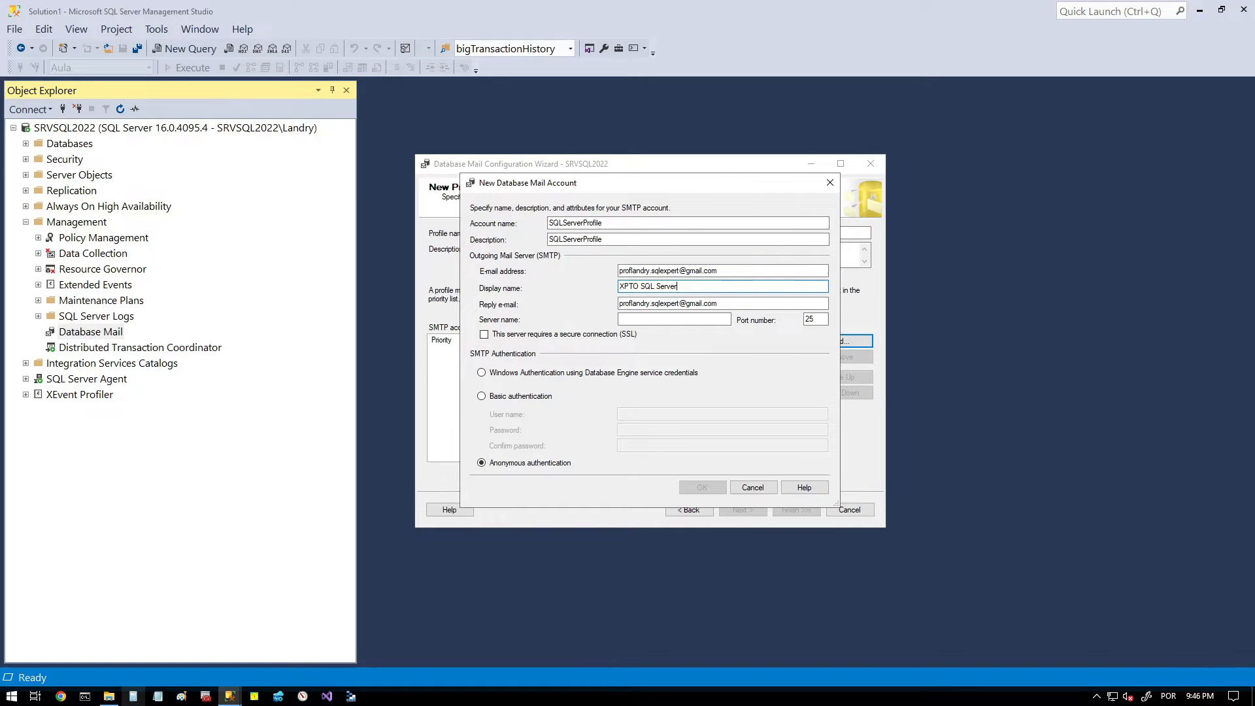
# - Set the account's outgoing mail server name to mail.xpto.com.br and its port number to 587
pyautogui.click(655, 319)
pyautogui.write('mail.xpto.com.br')
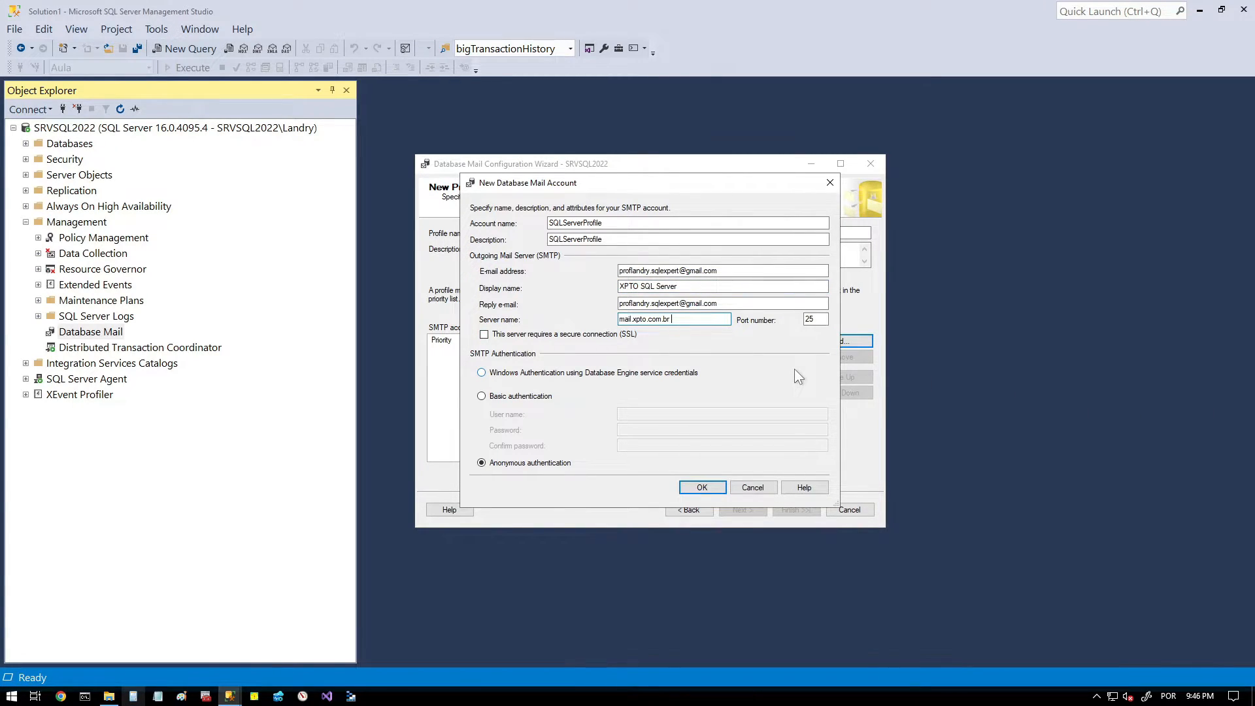
pyautogui.press('Tab')
pyautogui.click(814, 320)
pyautogui.moveTo(812, 320); pyautogui.dragTo(793, 322)
pyautogui.write('587')
# - Review the SSL and SMTP authentication options, then cancel the new account and the Database Mail configuration without saving
pyautogui.moveTo(475, 325); pyautogui.dragTo(648, 347)
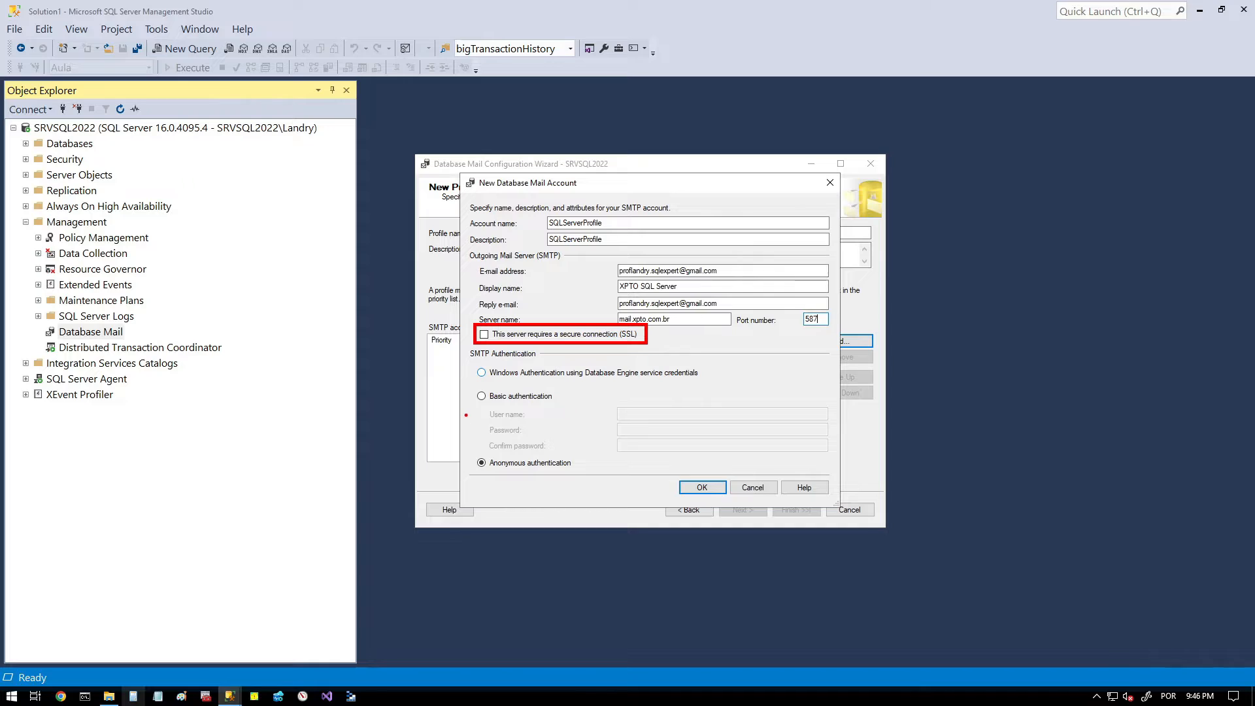
pyautogui.moveTo(466, 383); pyautogui.dragTo(567, 411)
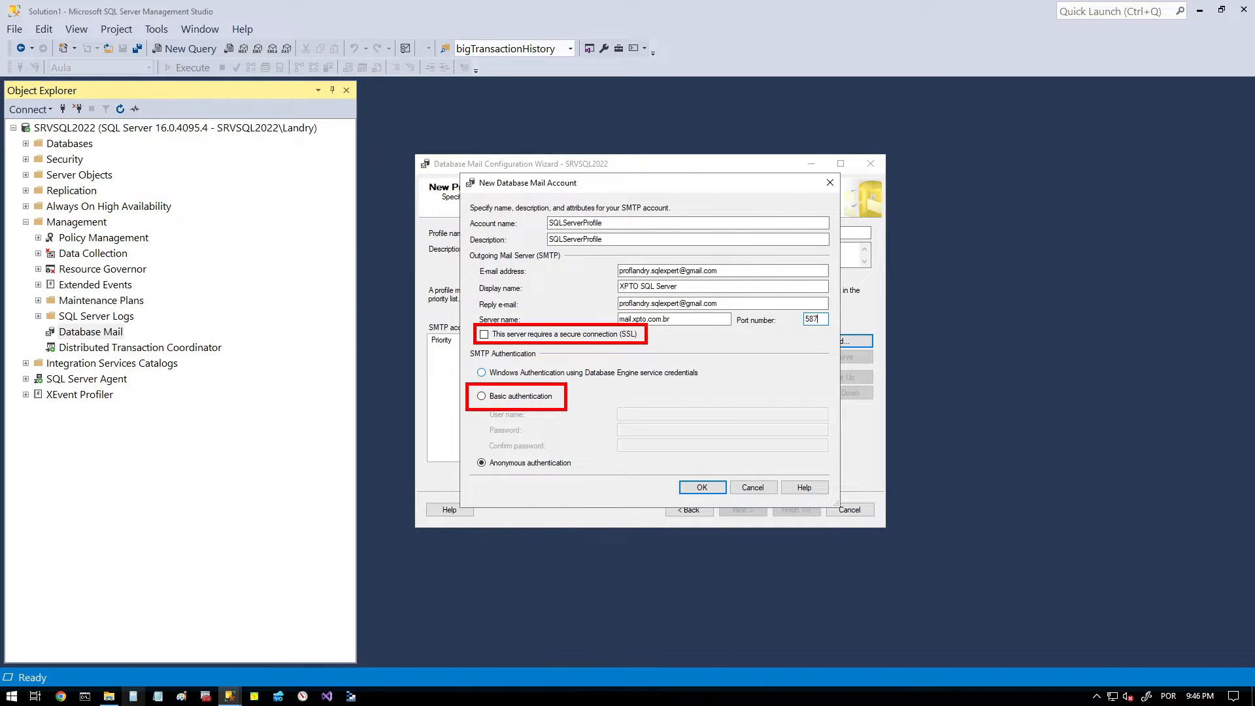
pyautogui.moveTo(468, 450)
pyautogui.mouseDown()
pyautogui.moveTo(554, 480)
pyautogui.moveTo(585, 478)
pyautogui.mouseUp()
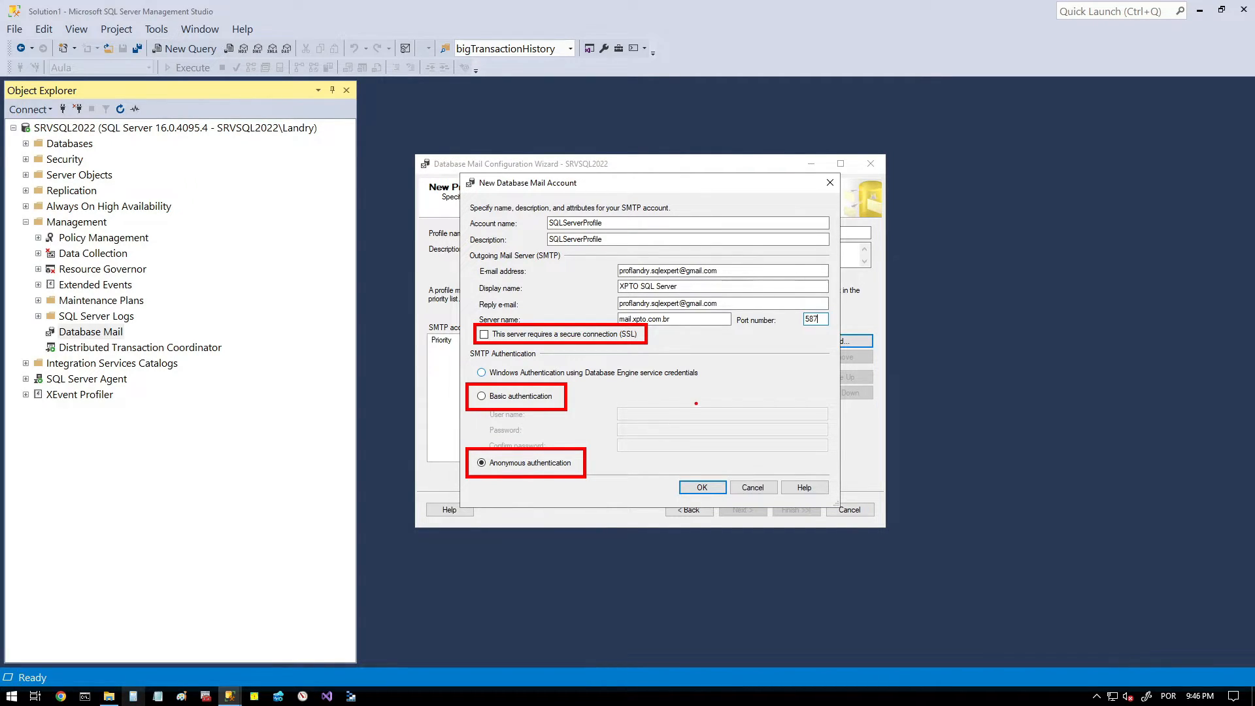
pyautogui.press('Escape')
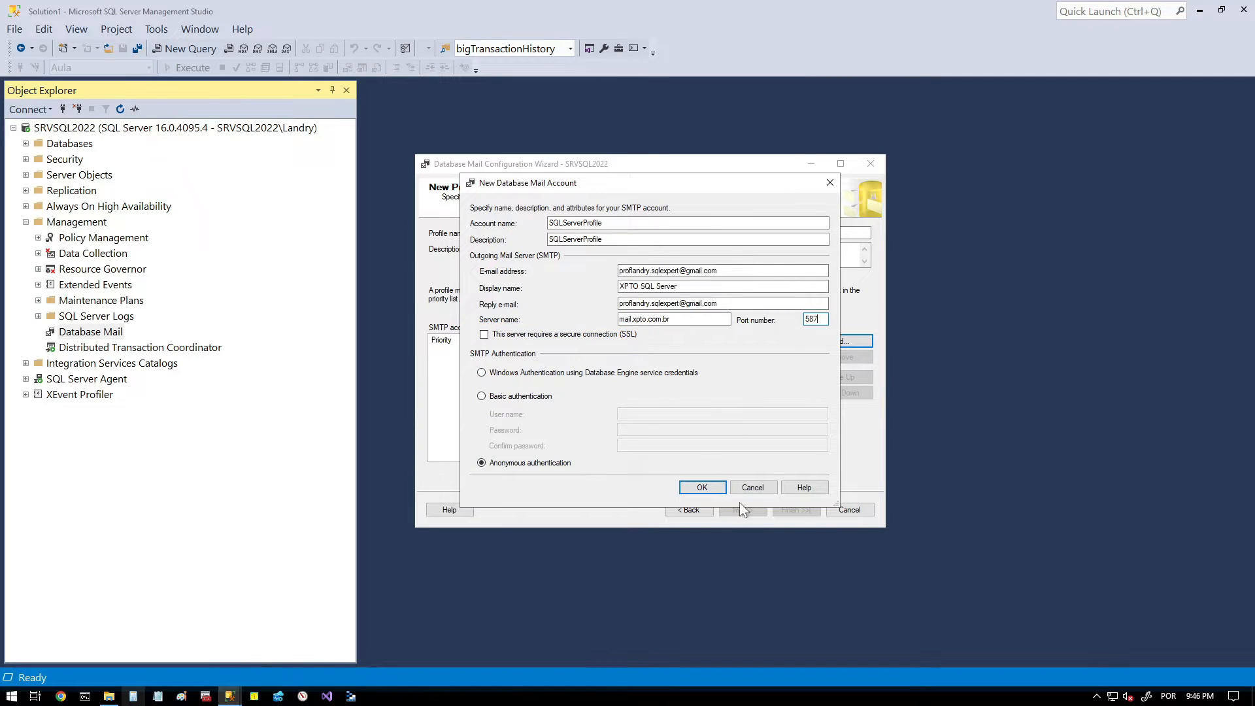
pyautogui.click(759, 486)
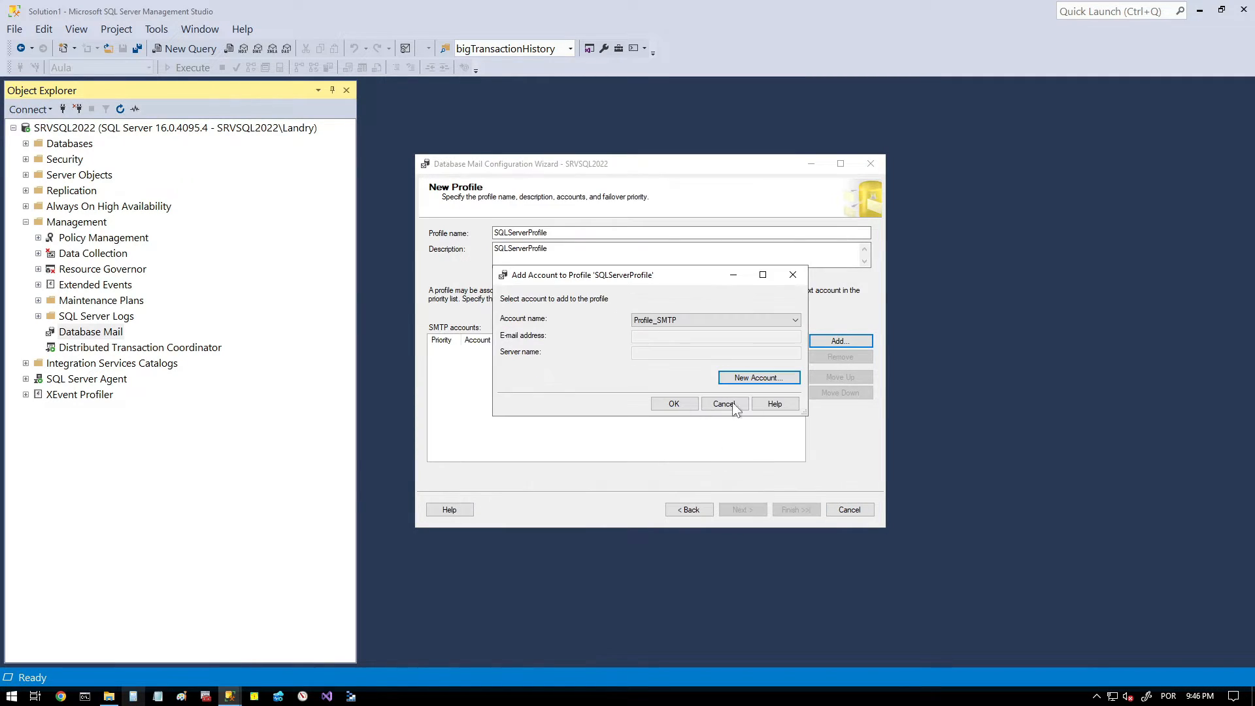
pyautogui.click(722, 404)
pyautogui.click(847, 511)
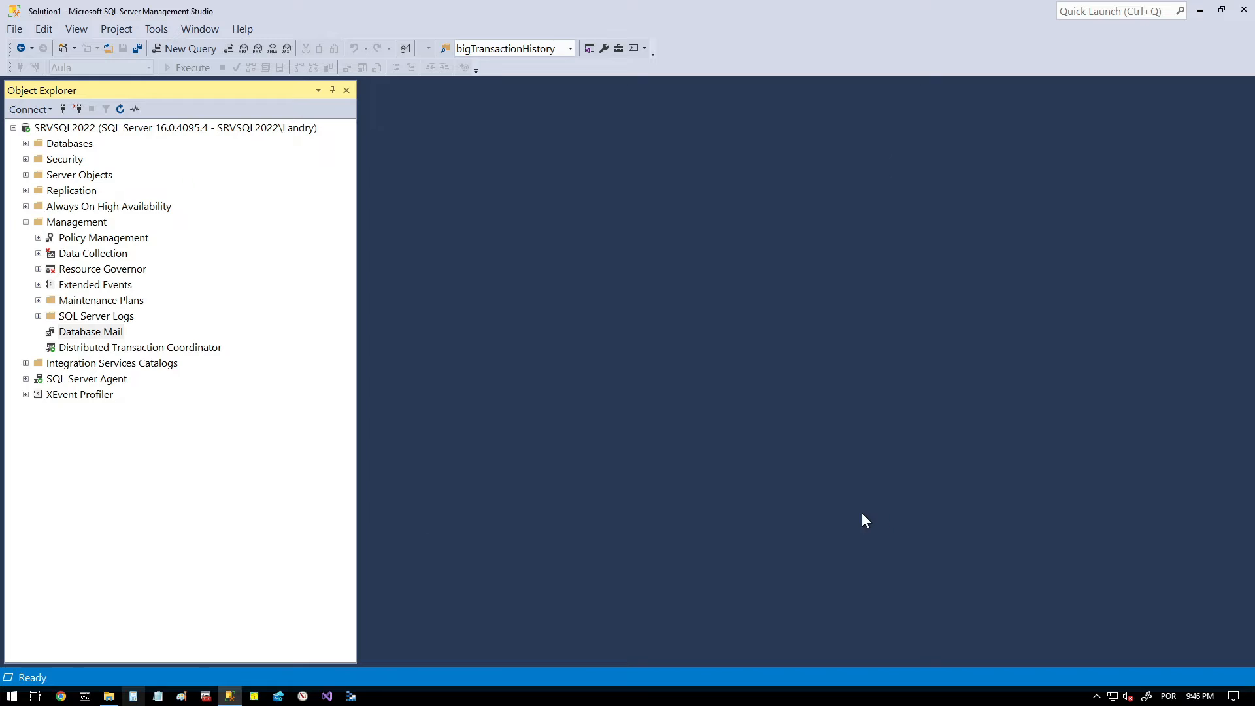
# - Send a Database Mail test e-mail with the Profile_SMTP profile, entering the recipient's e-mail address
pyautogui.click(91, 332)
pyautogui.rightClick(100, 332)
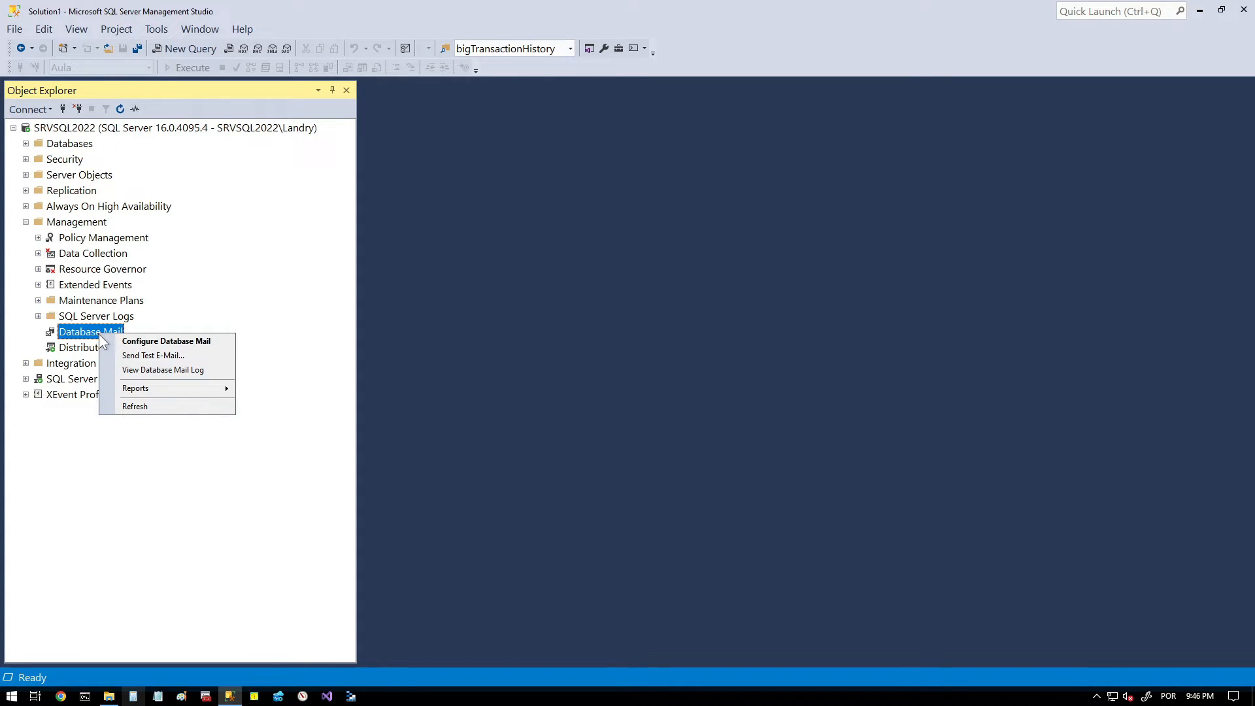
pyautogui.click(142, 356)
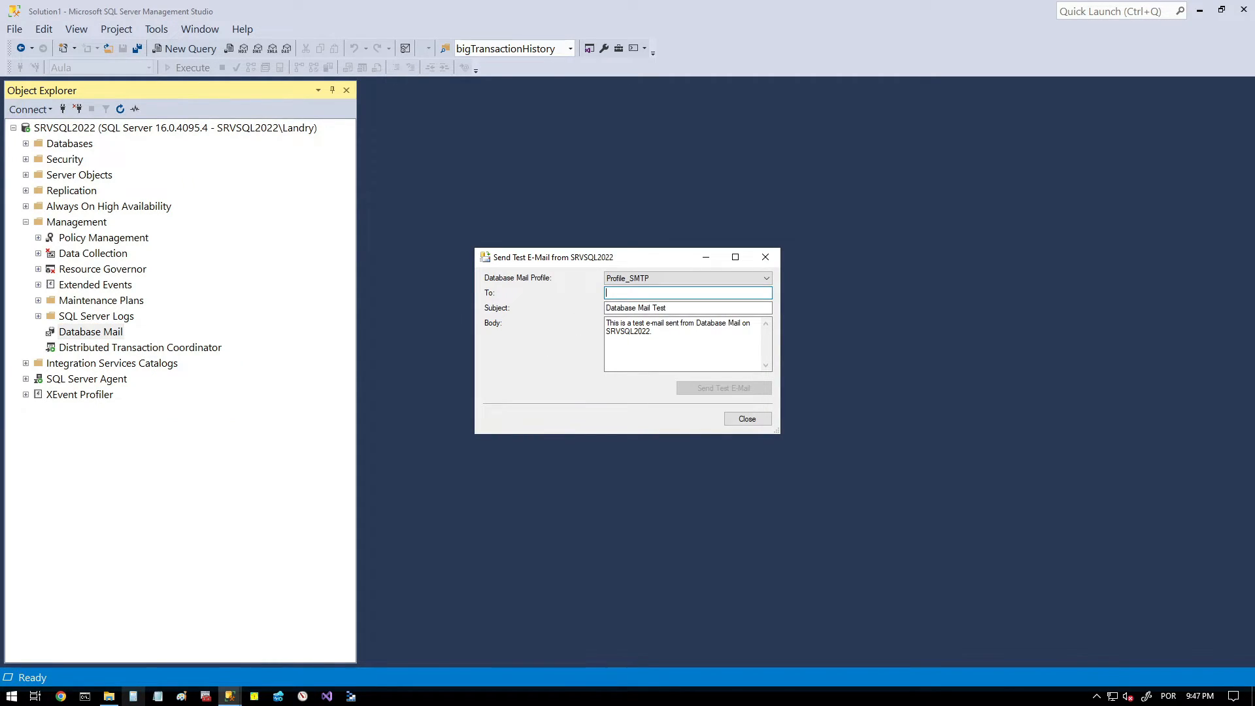
pyautogui.write('587')
pyautogui.hotkey('ctrl', 'a')
pyautogui.press('BackSpace')
pyautogui.hotkey('ctrl', 'v')
pyautogui.click(732, 390)
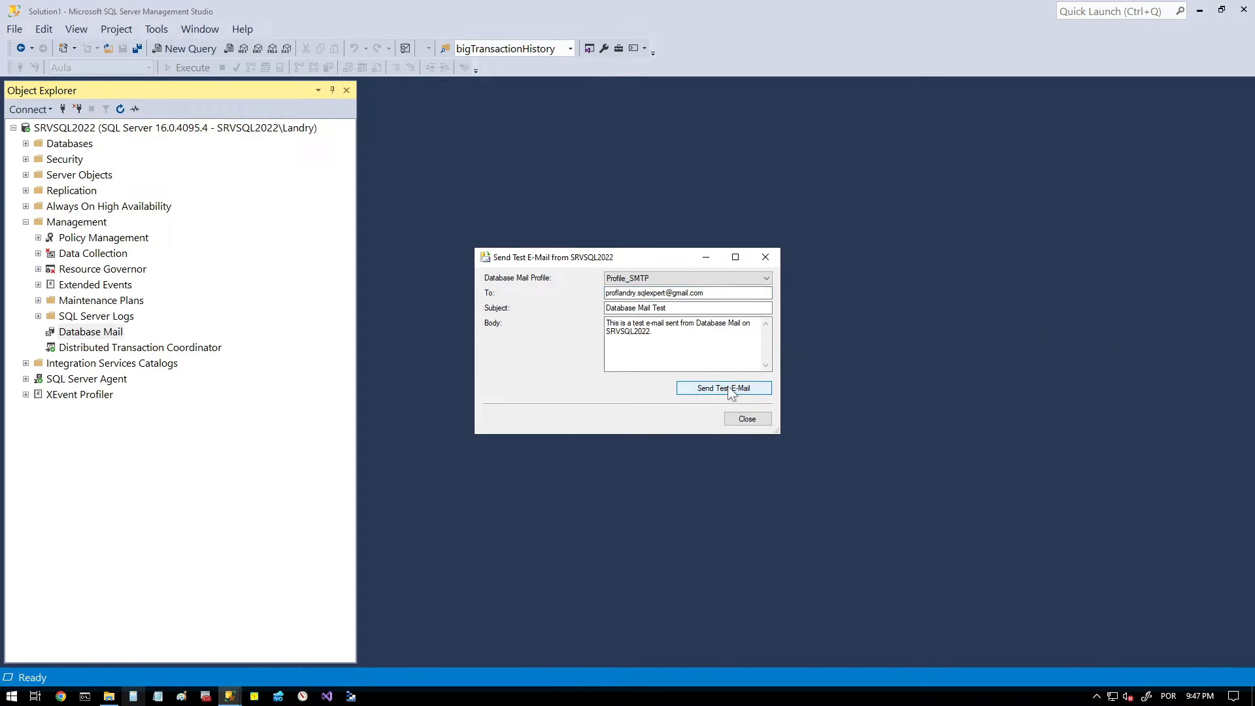
pyautogui.click(637, 422)
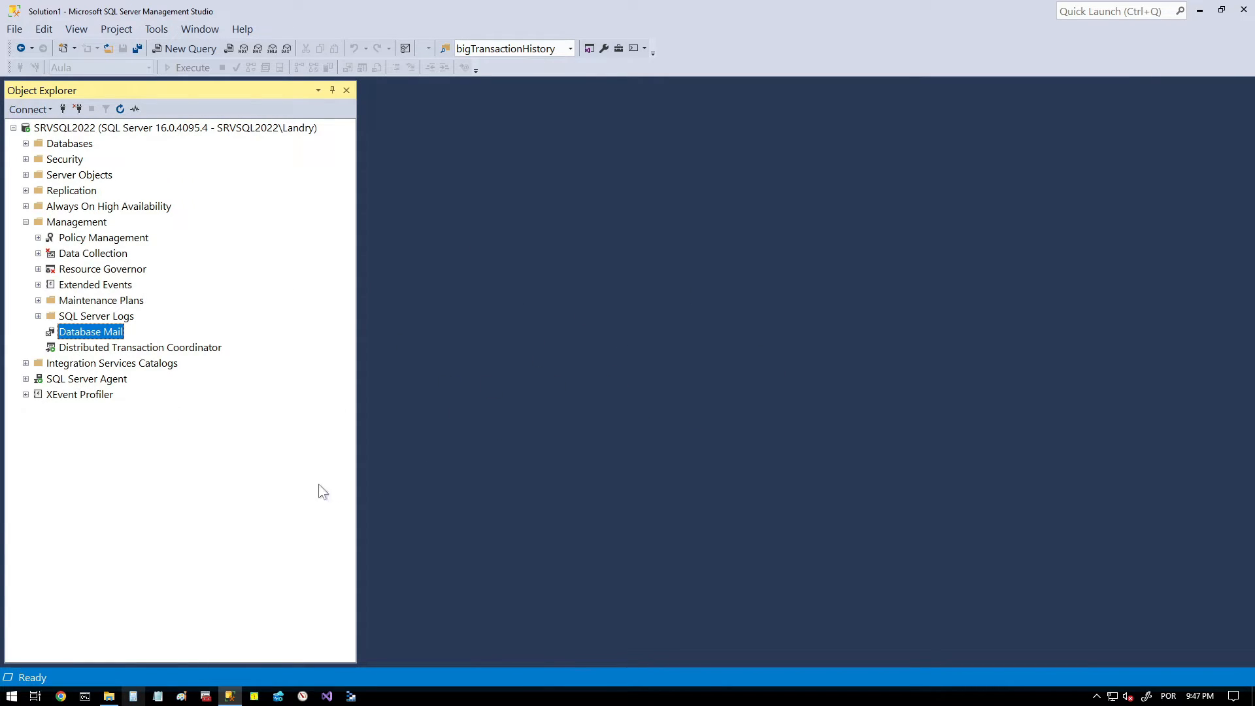
# - View the Database Mail log and examine the message details of the 8/13/2023 3:16:30 PM error entry
pyautogui.rightClick(105, 337)
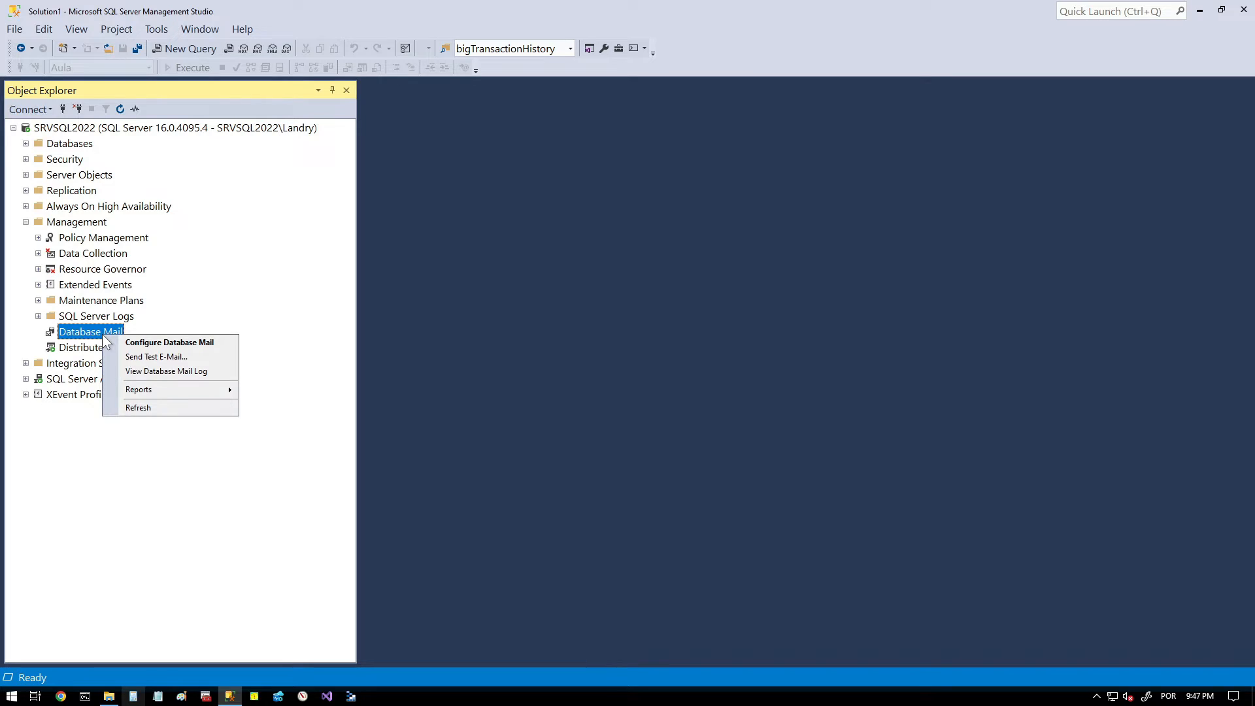
pyautogui.click(155, 370)
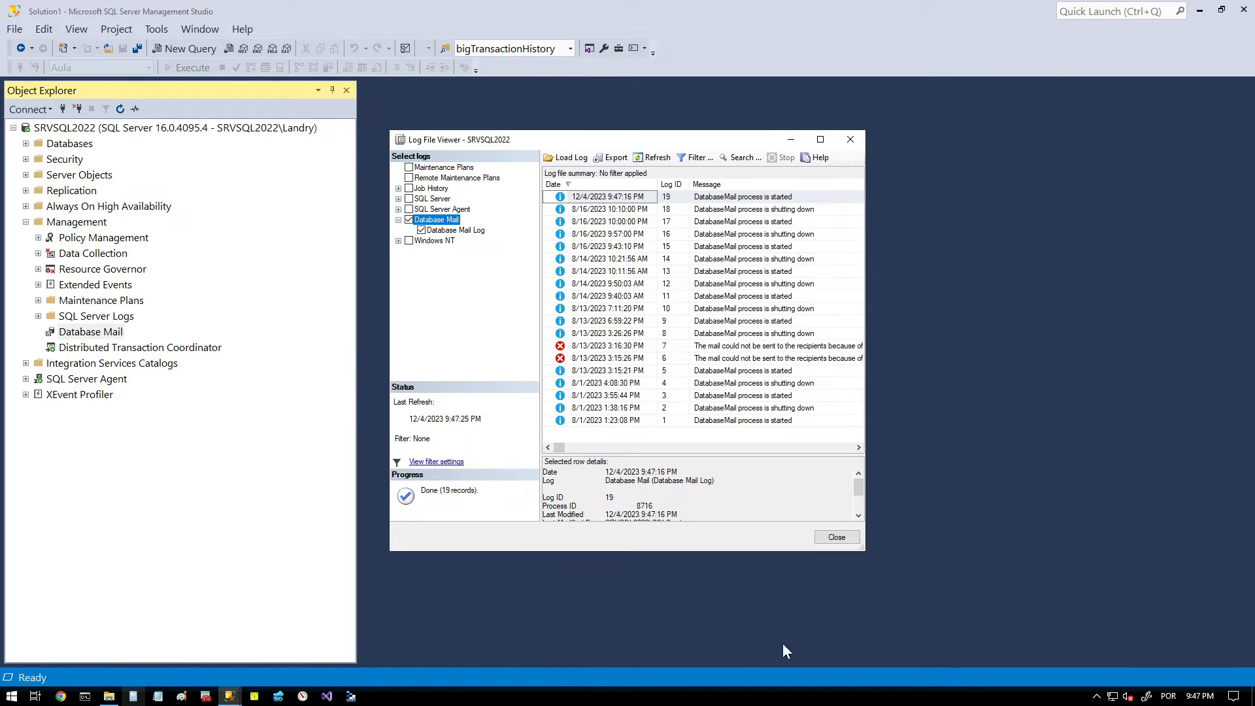
pyautogui.moveTo(866, 552); pyautogui.dragTo(1086, 542)
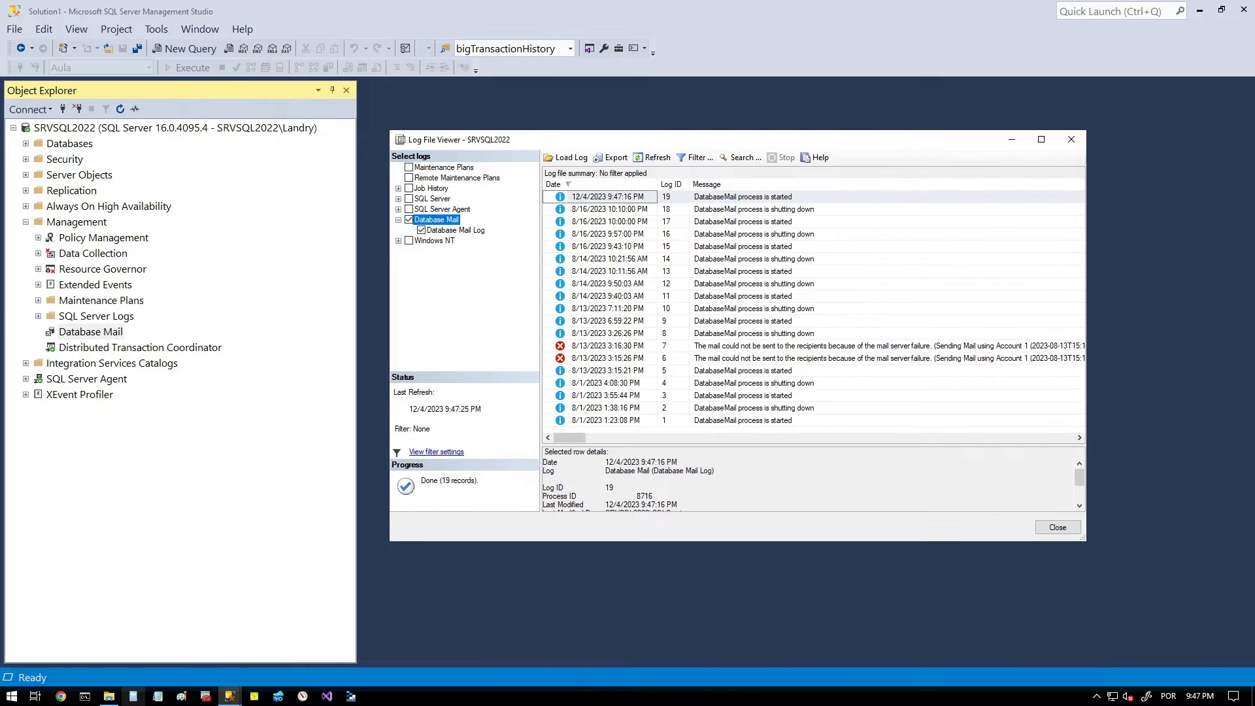
pyautogui.moveTo(767, 445); pyautogui.dragTo(768, 404)
pyautogui.click(783, 347)
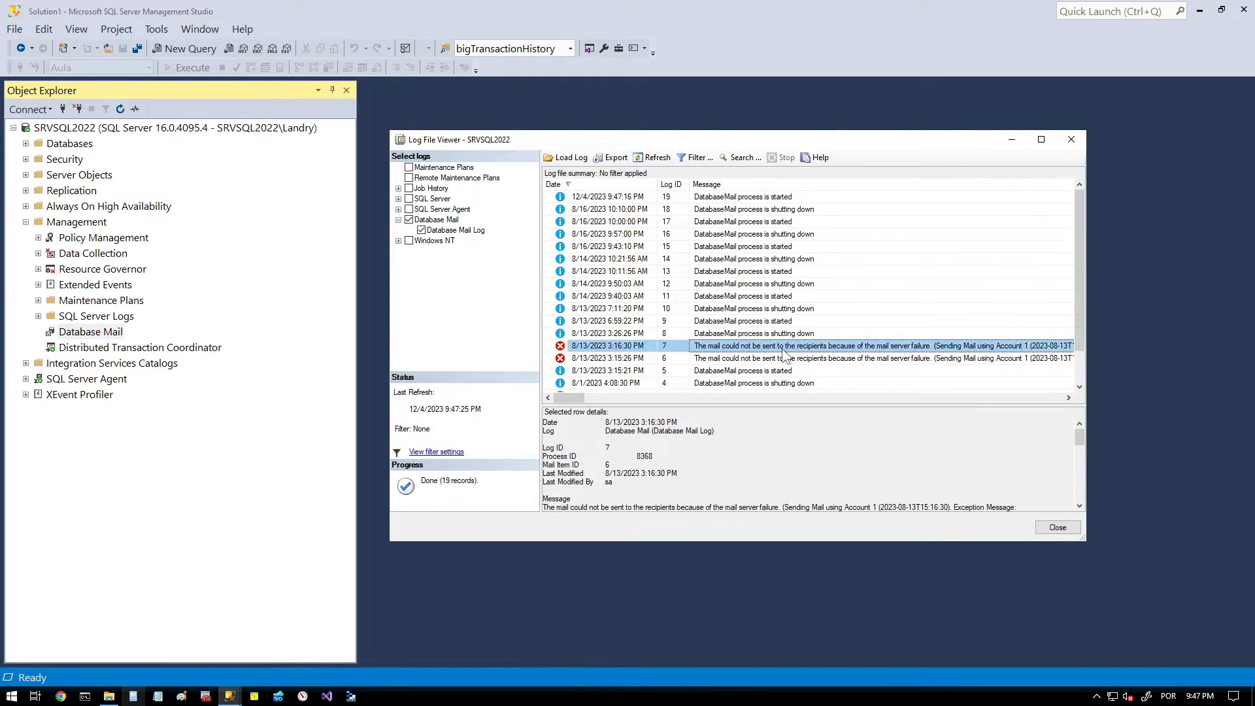
pyautogui.scroll(-1, 776, 332)
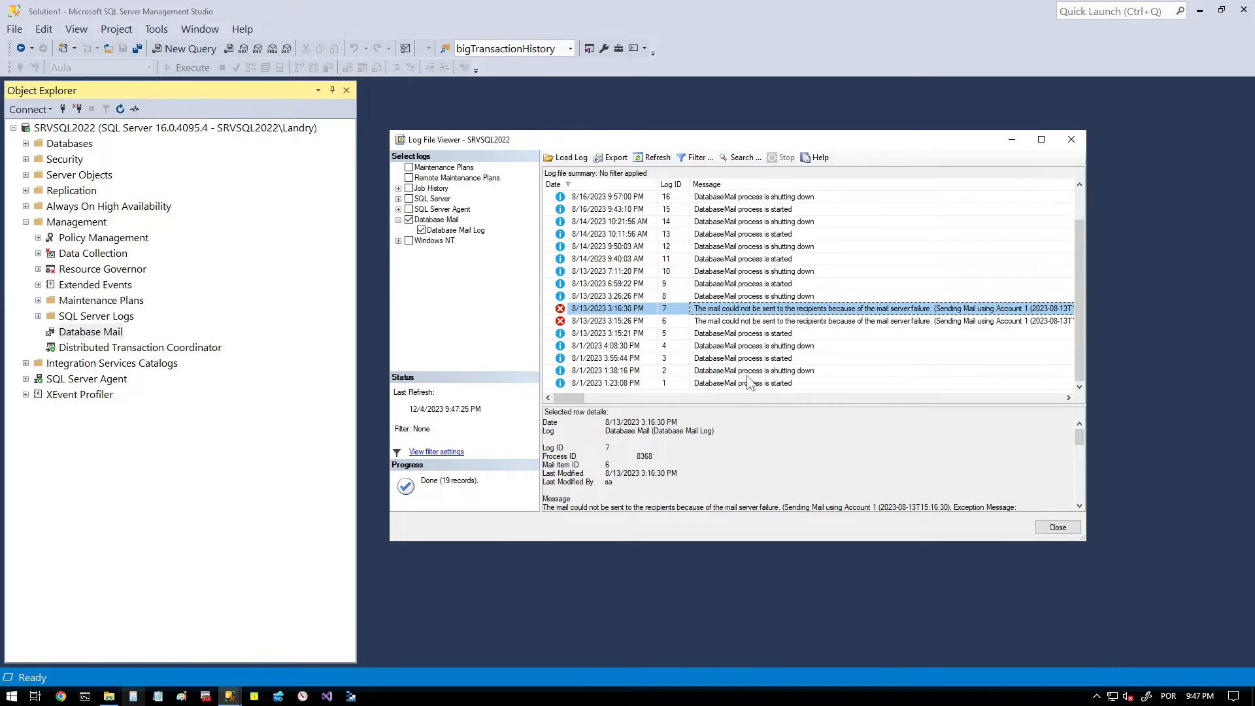
pyautogui.moveTo(742, 403); pyautogui.dragTo(753, 340)
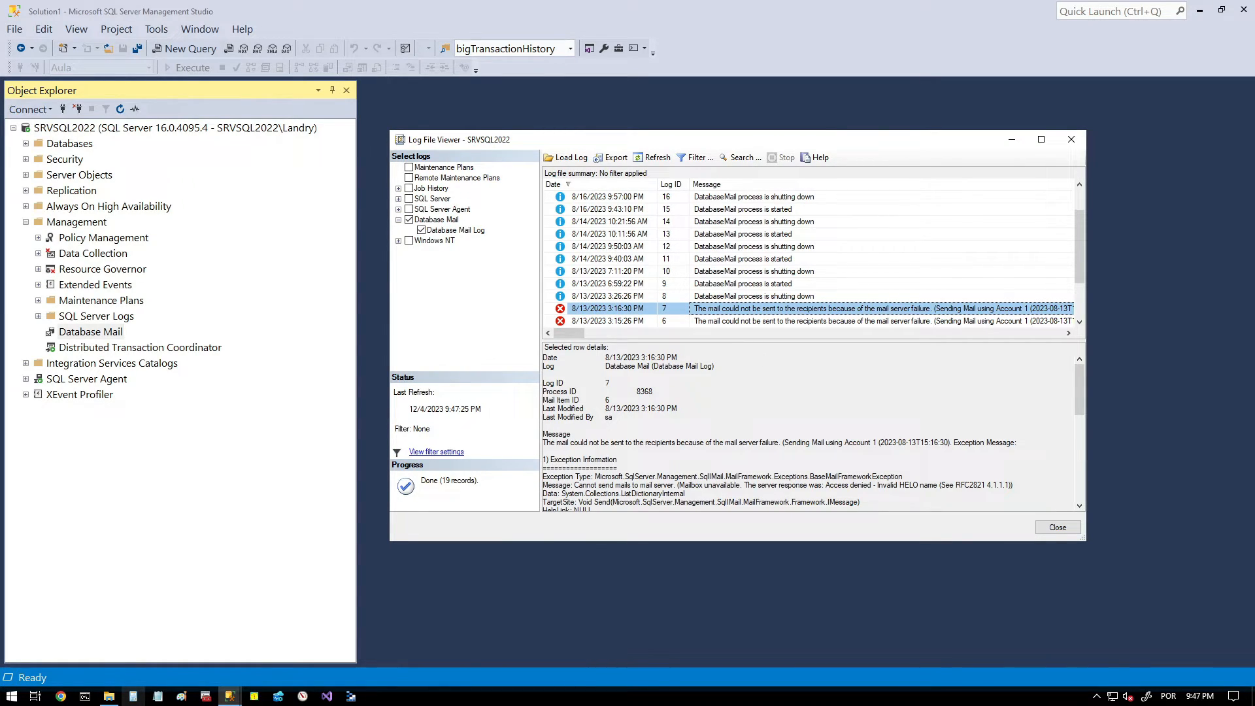
pyautogui.moveTo(574, 485); pyautogui.dragTo(692, 485)
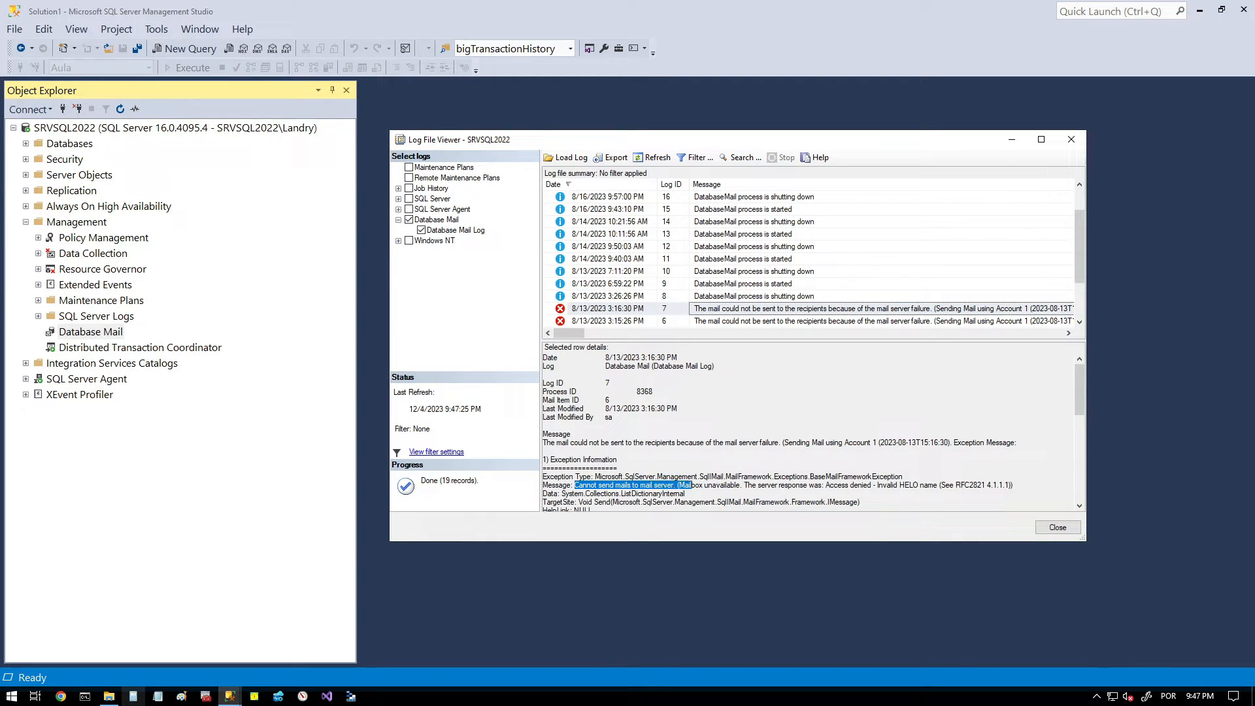
pyautogui.moveTo(822, 485); pyautogui.dragTo(894, 484)
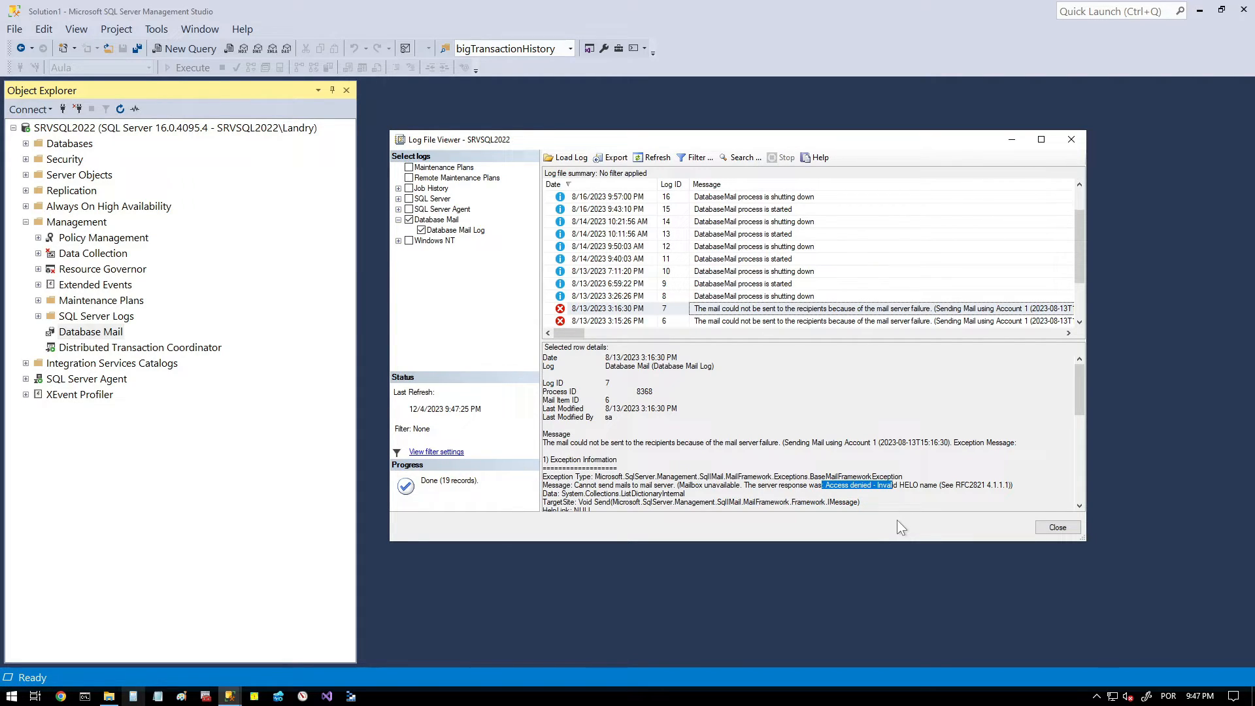
pyautogui.click(1042, 528)
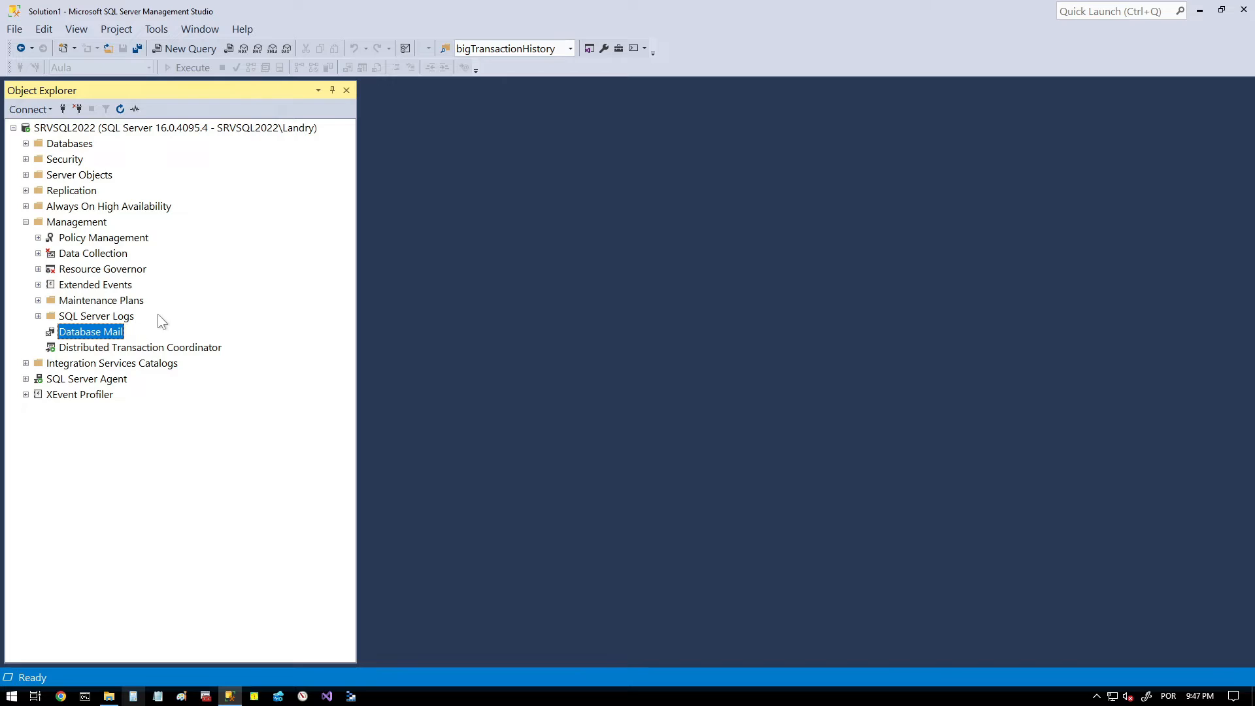
# - Collapse the Management branch and expand the SQL Server Agent node in the server tree
pyautogui.click(26, 222)
pyautogui.click(26, 253)
pyautogui.click(70, 254)
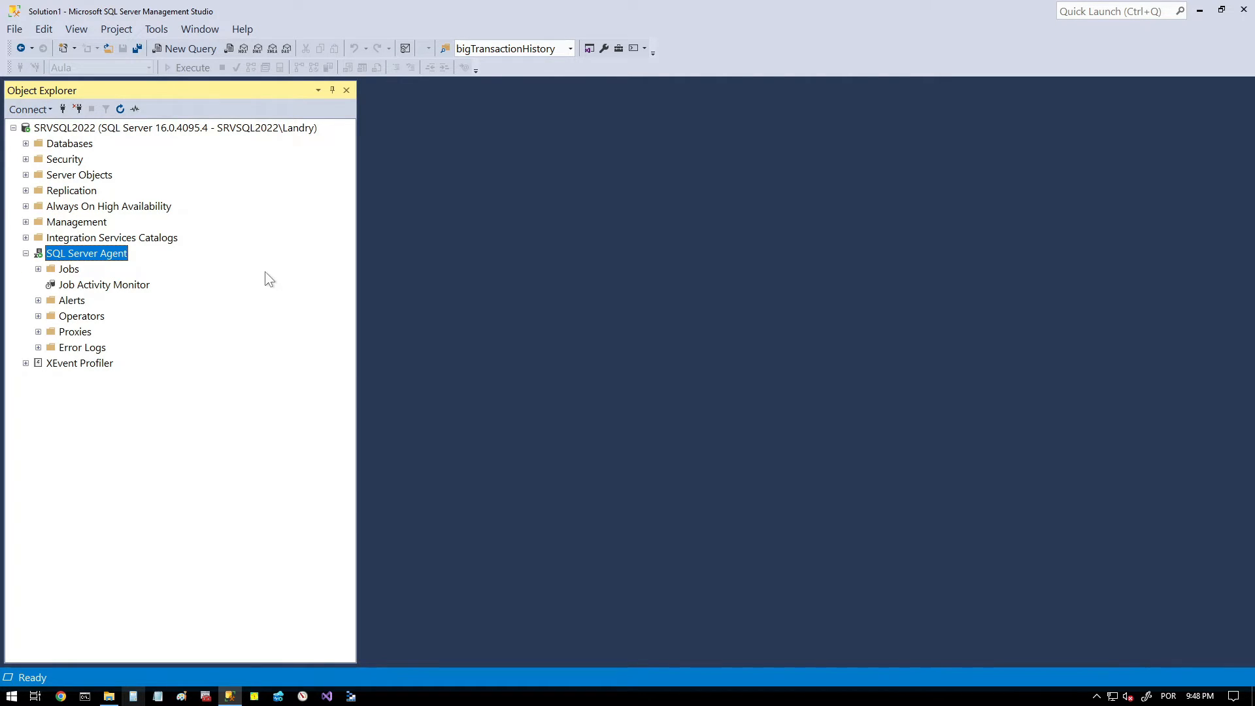
# - Check the mail session settings of the SQL Server Agent's alert system, including its mail profile, and close the properties
pyautogui.rightClick(93, 256)
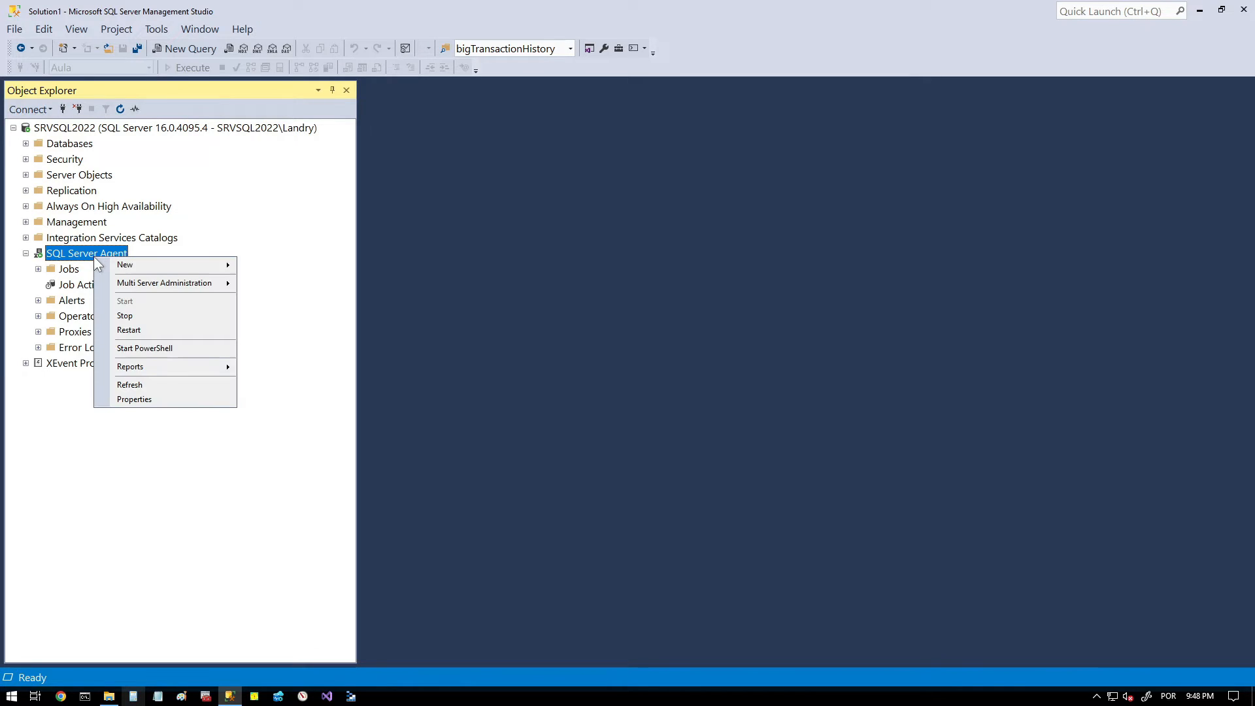
pyautogui.click(175, 398)
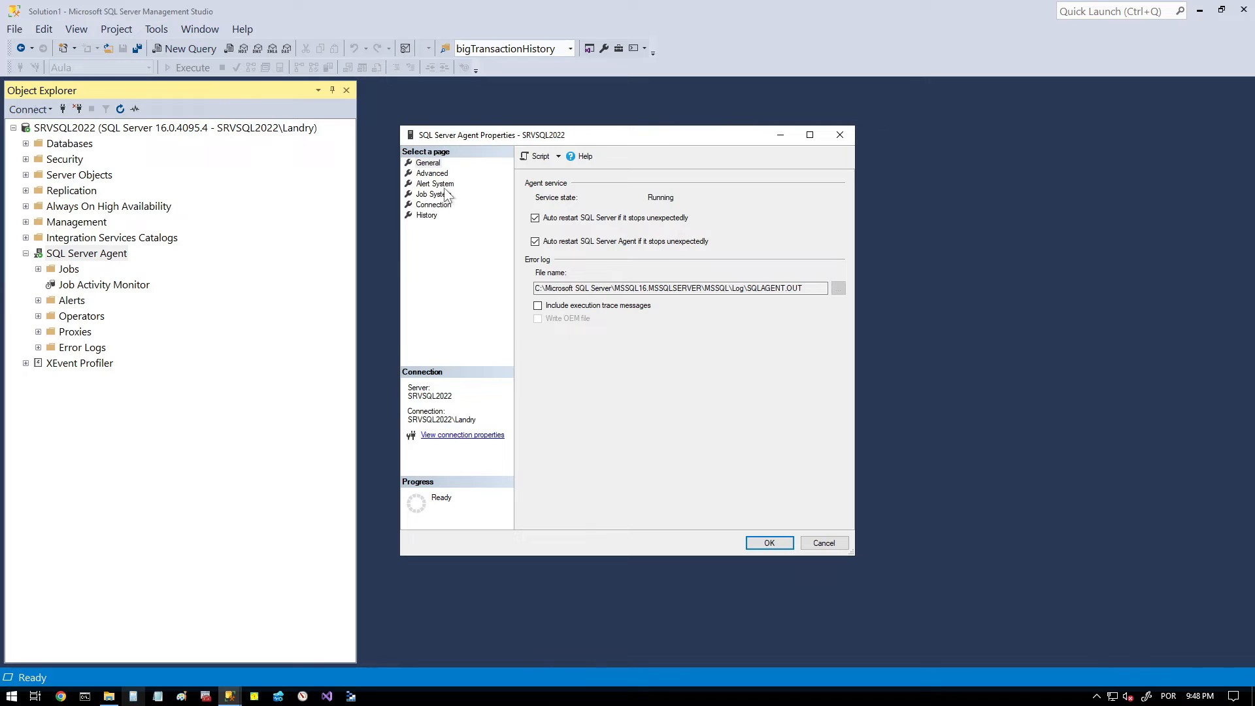
pyautogui.click(438, 185)
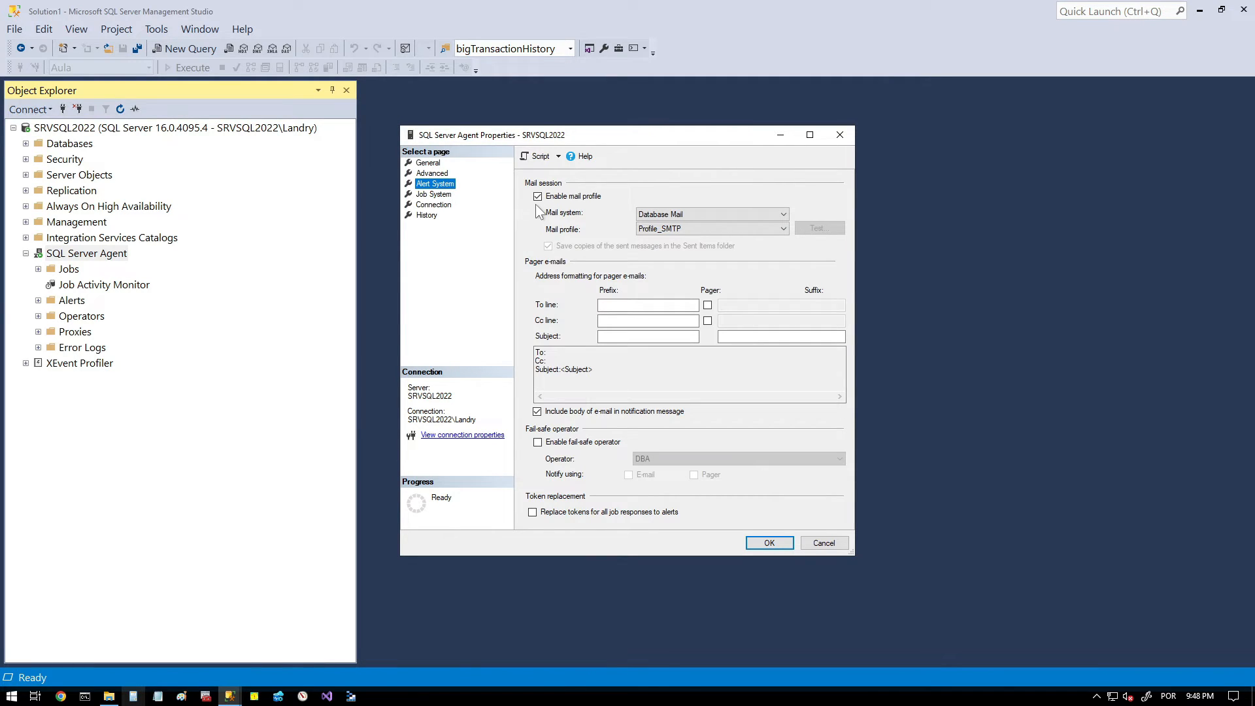
pyautogui.moveTo(526, 182); pyautogui.dragTo(547, 209)
pyautogui.moveTo(625, 222); pyautogui.dragTo(702, 235)
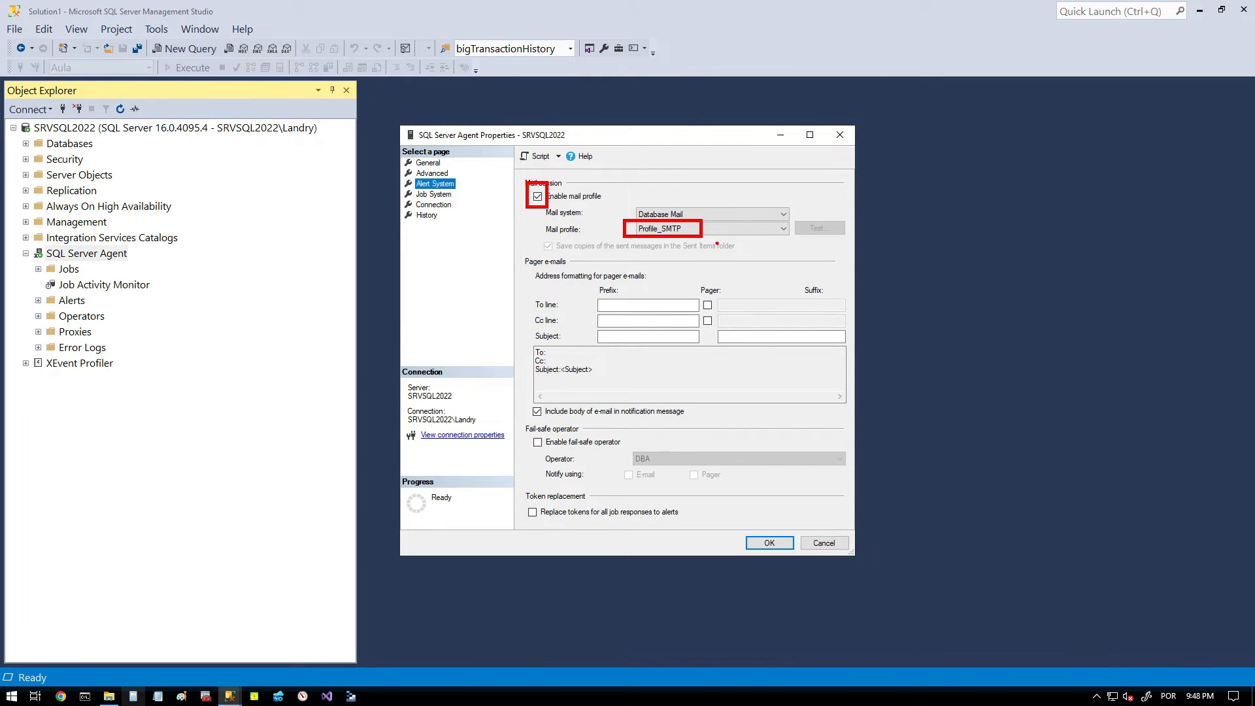
pyautogui.press('Escape')
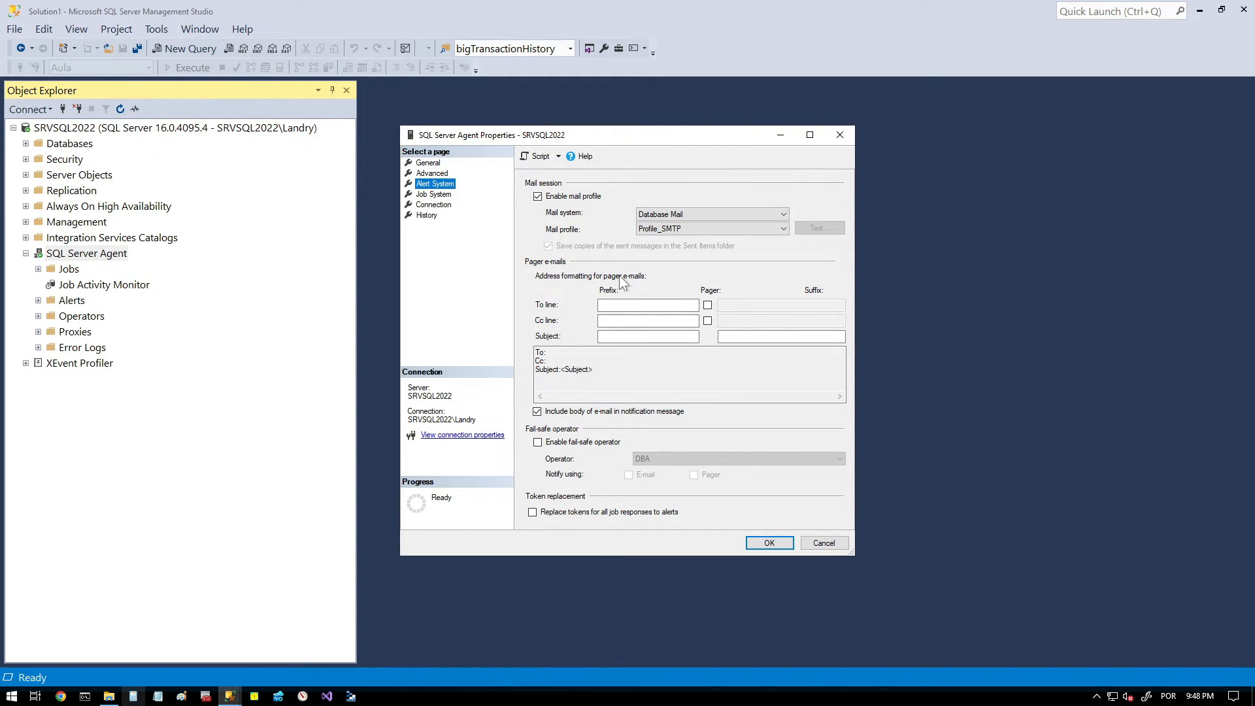
pyautogui.click(840, 135)
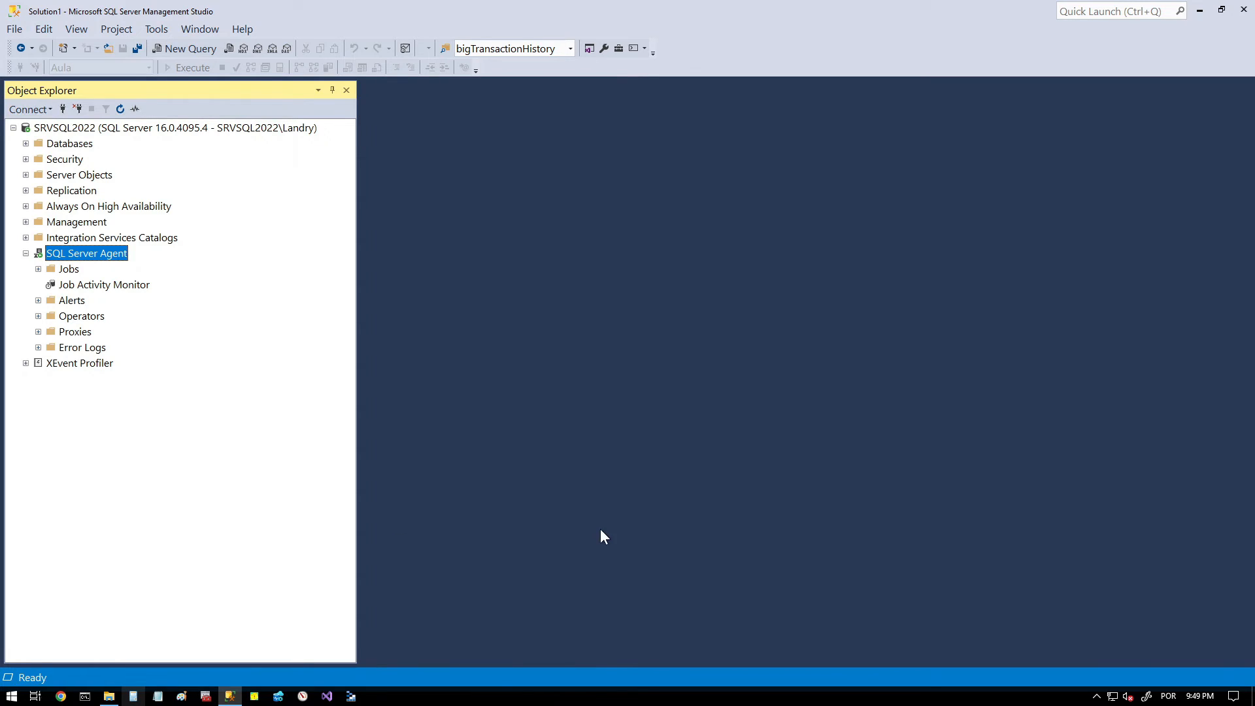
# - Switch to SQL Server Configuration Manager and check the start mode of the SQL Server Agent (MSSQLSERVER) service
pyautogui.click(206, 697)
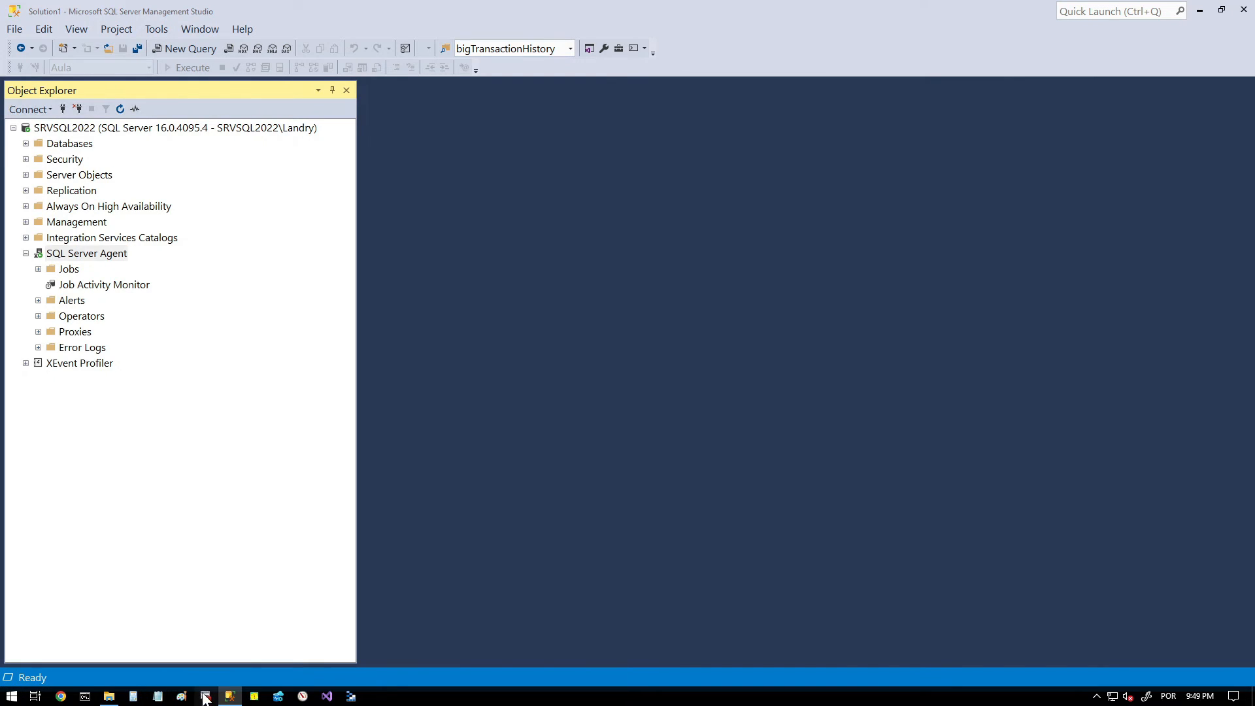
pyautogui.click(580, 433)
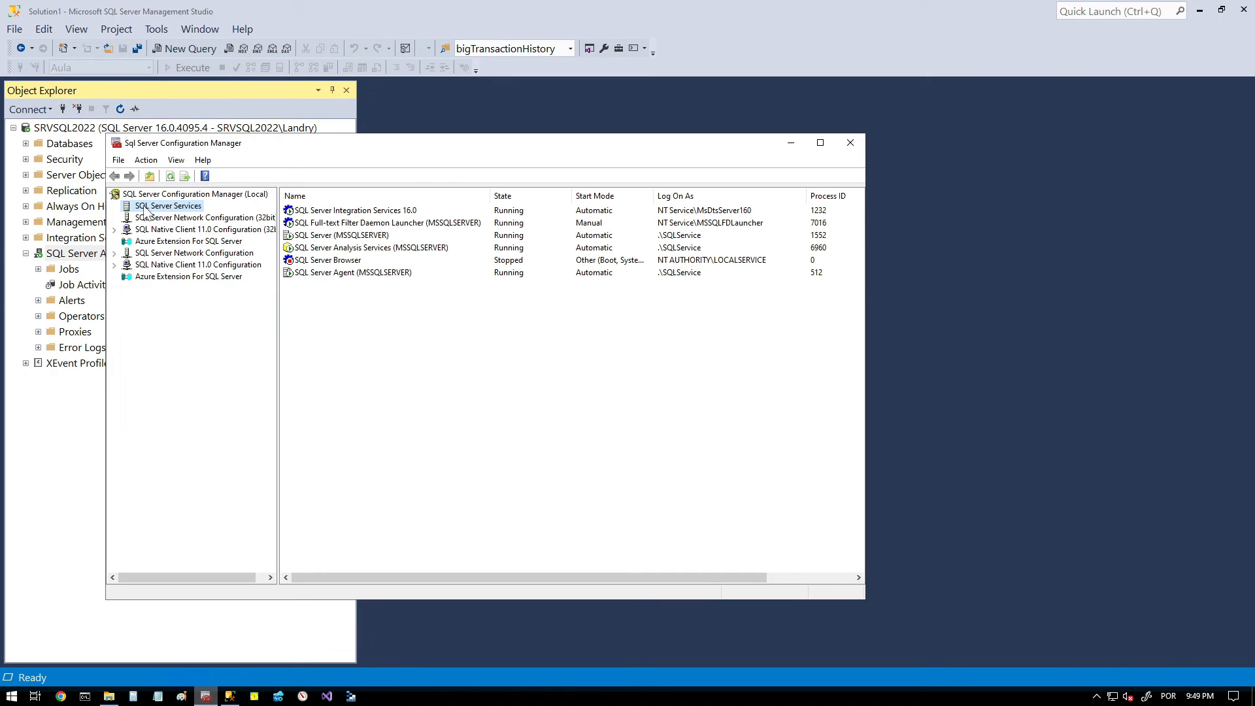
pyautogui.click(351, 273)
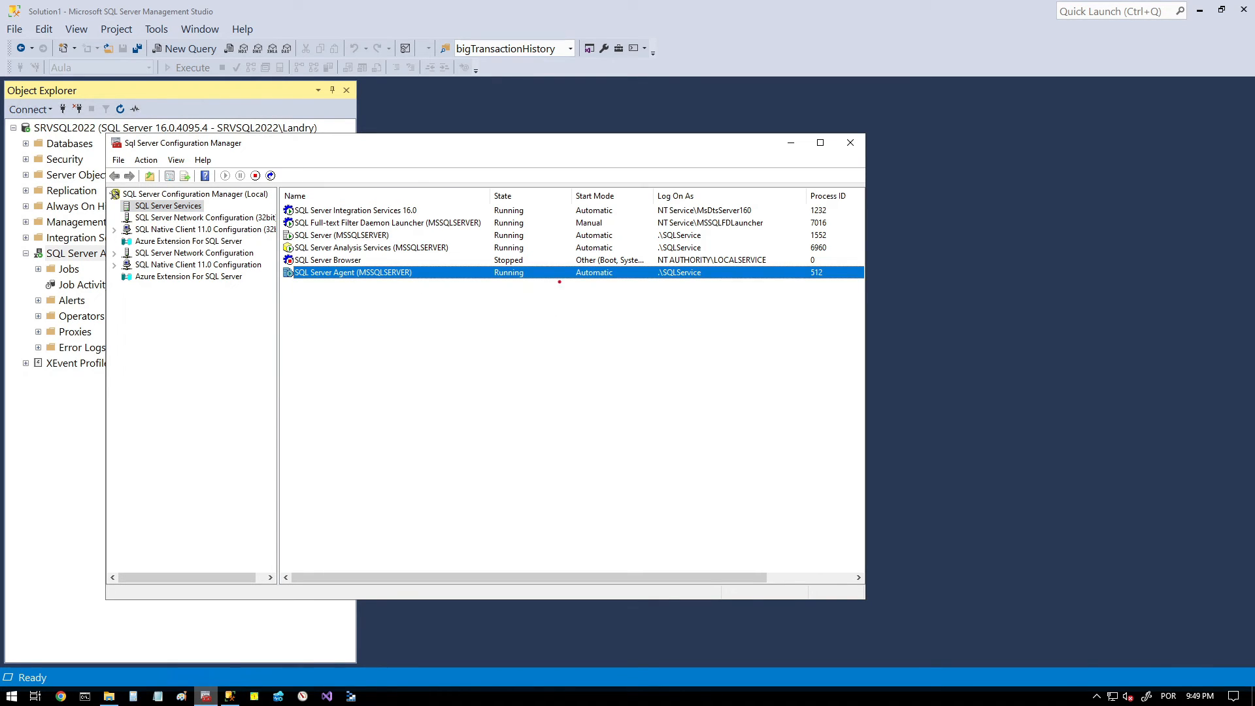
pyautogui.moveTo(566, 264); pyautogui.dragTo(631, 284)
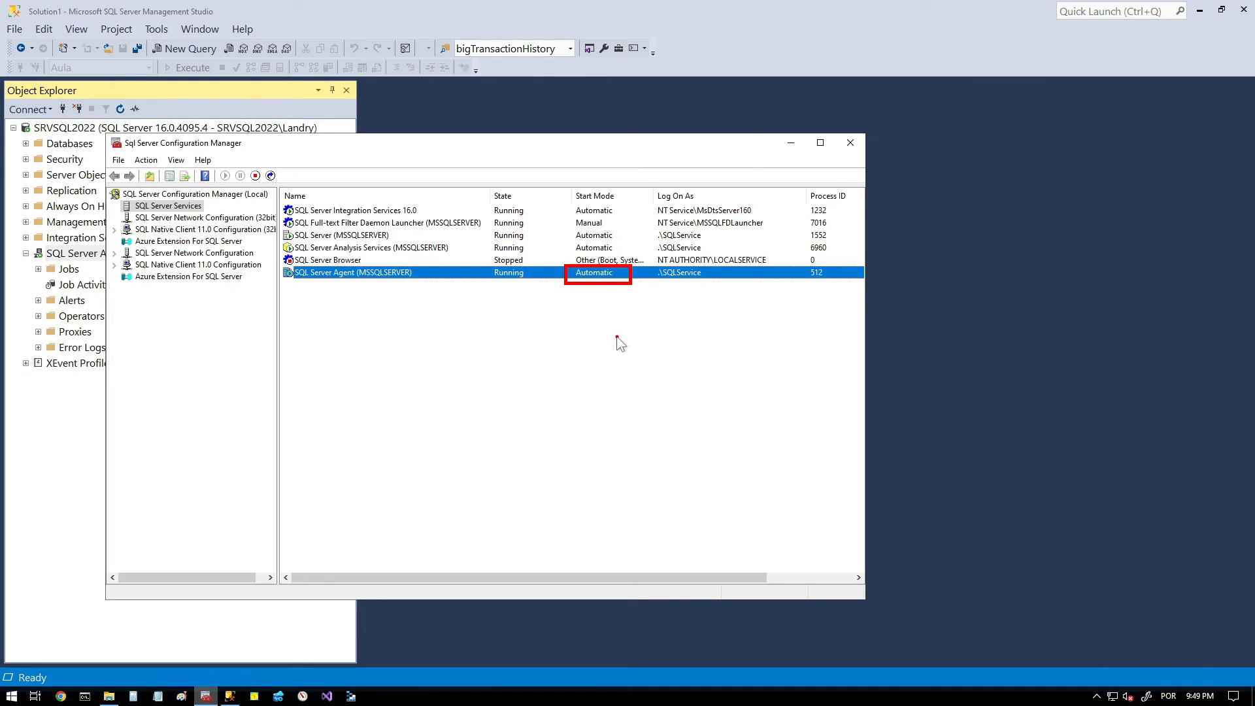
# - Check the start mode in the SQL Server Agent (MSSQLSERVER) service properties, cancel the properties dialog and close SQL Server Configuration Manager
pyautogui.rightClick(362, 270)
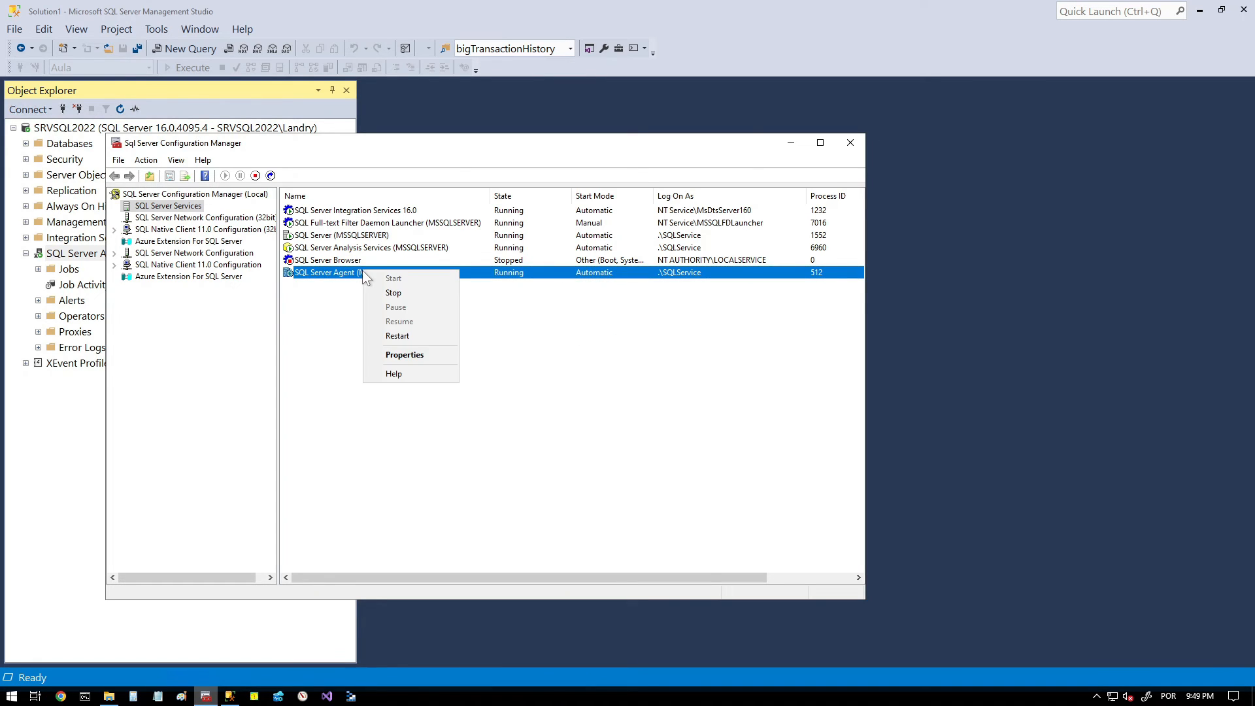
pyautogui.click(410, 355)
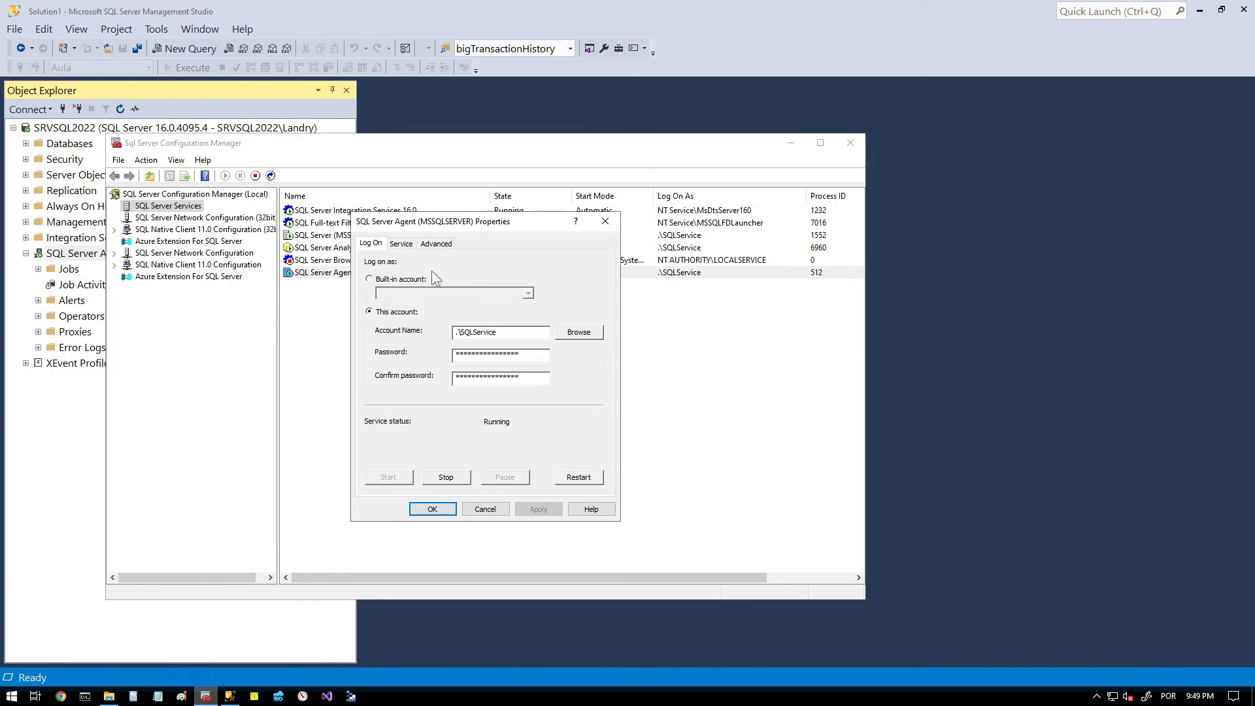
pyautogui.click(402, 244)
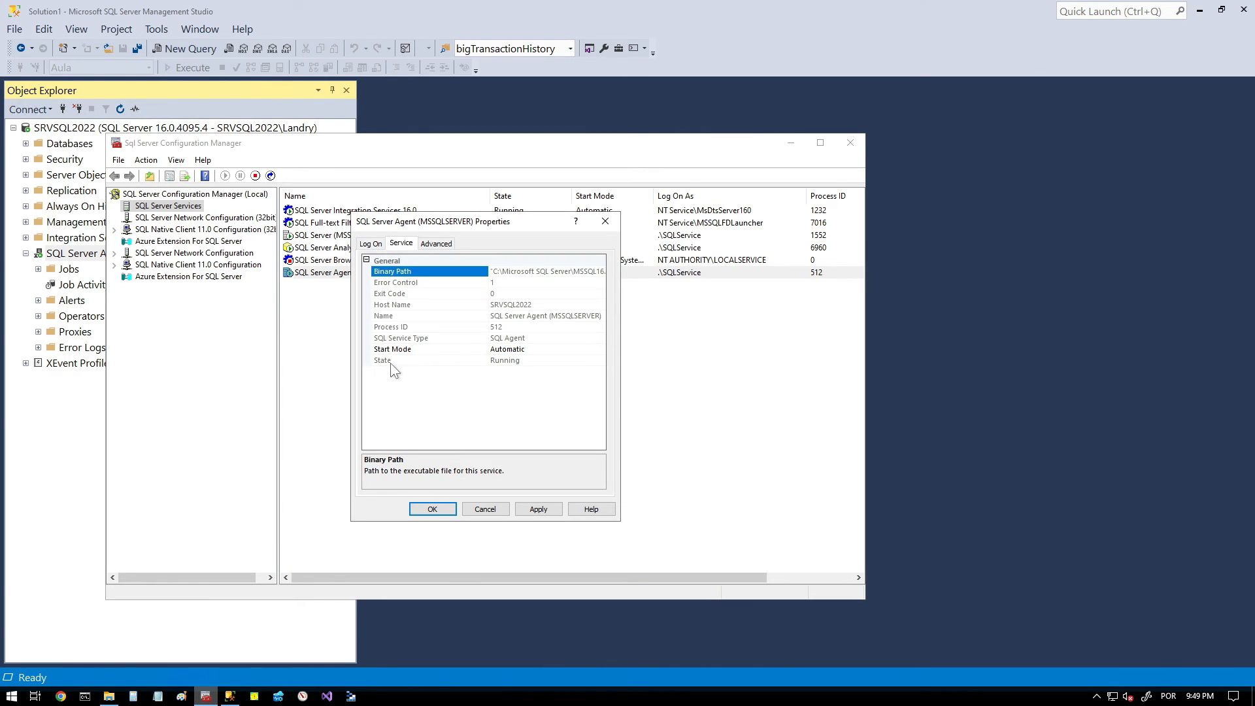
pyautogui.moveTo(366, 342); pyautogui.dragTo(539, 361)
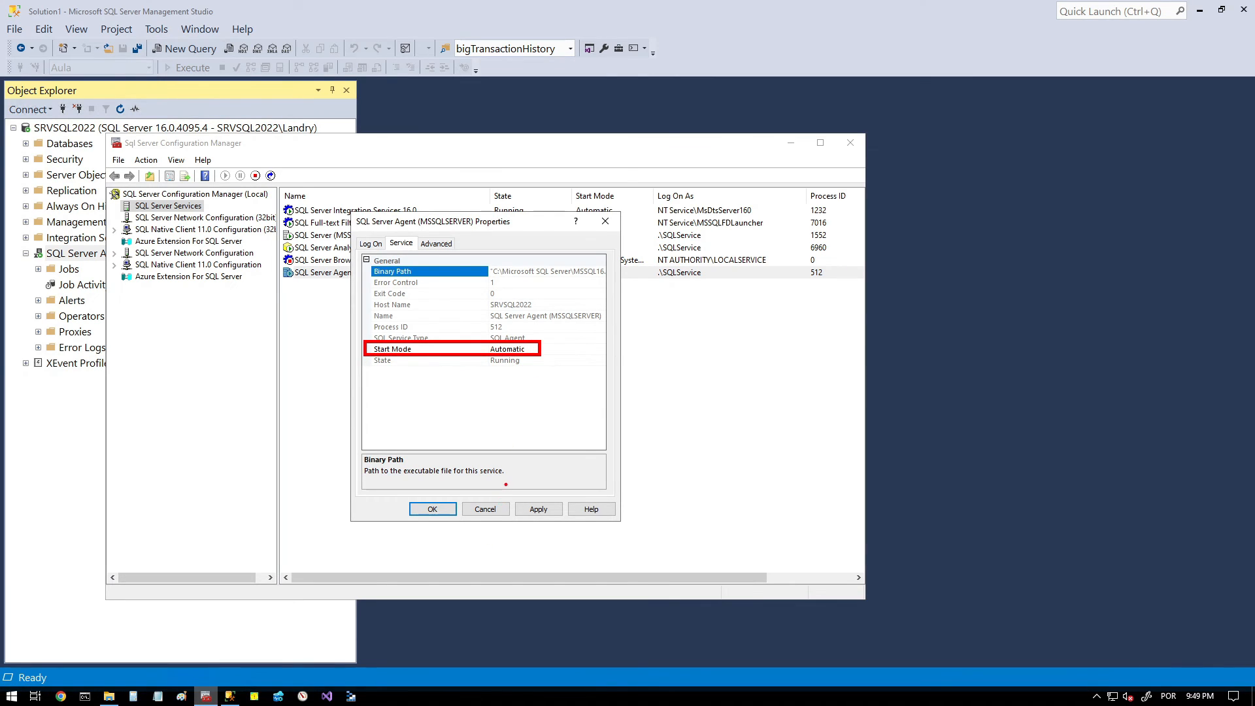
pyautogui.click(485, 509)
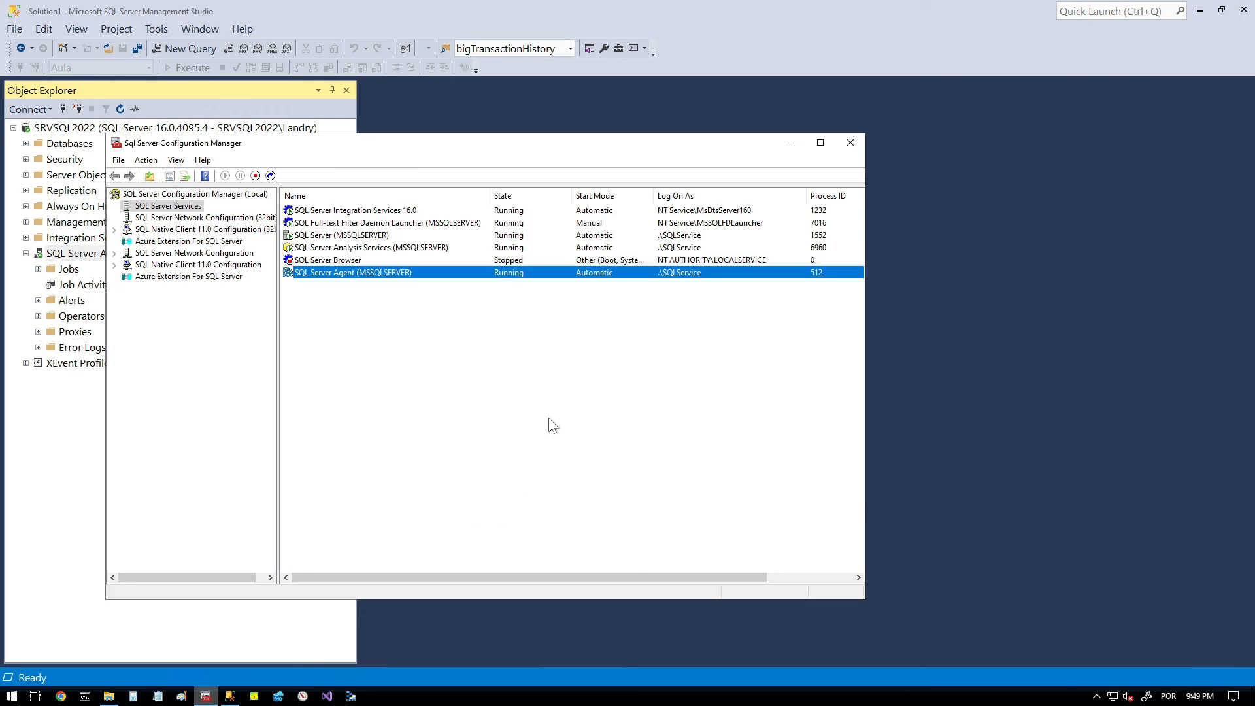
pyautogui.click(851, 143)
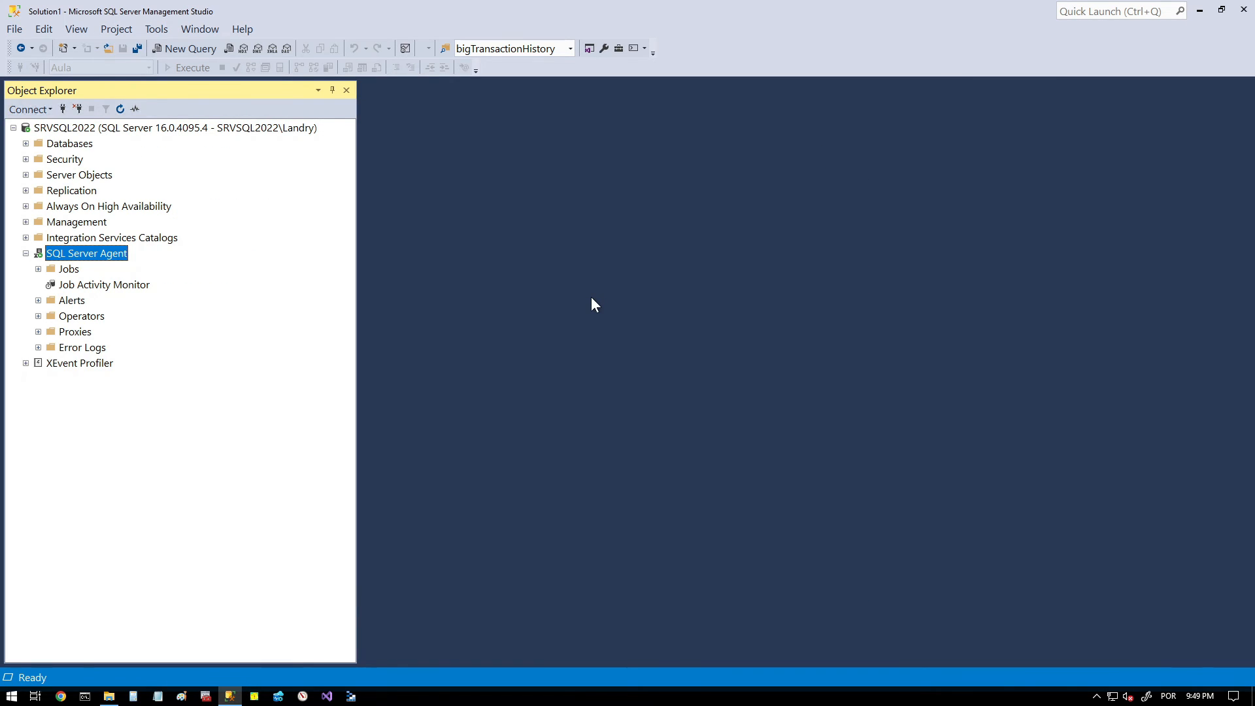